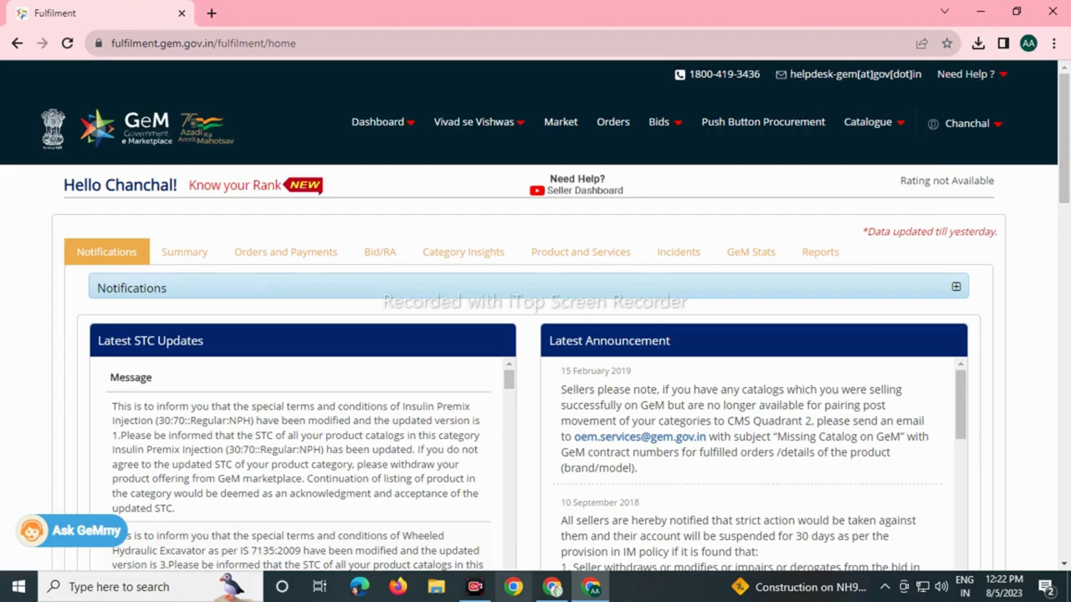
Open the GeM List of Bids page.
click(476, 587)
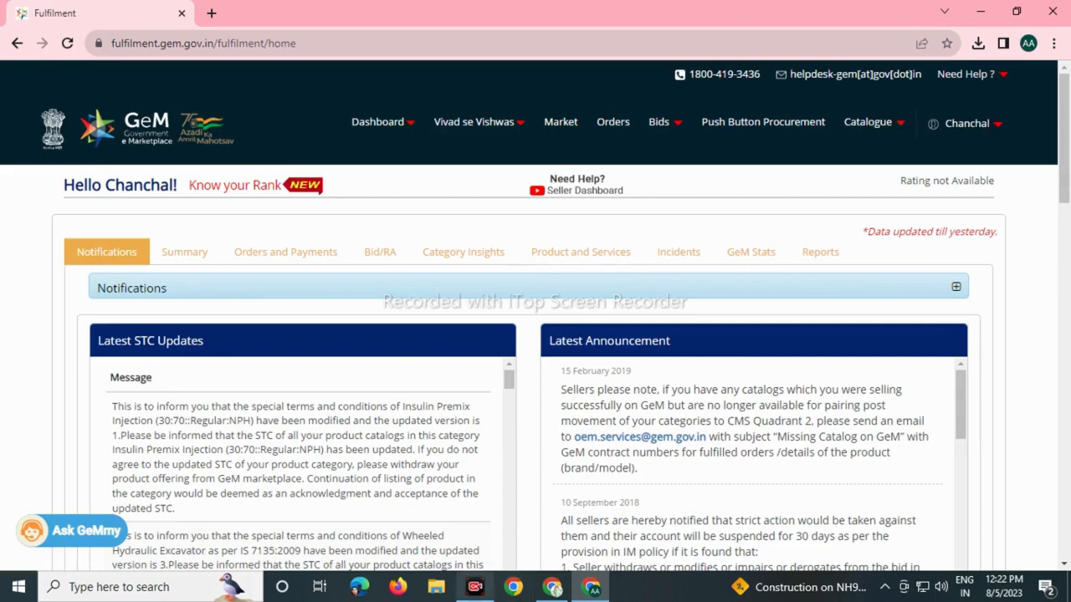
key(F10)
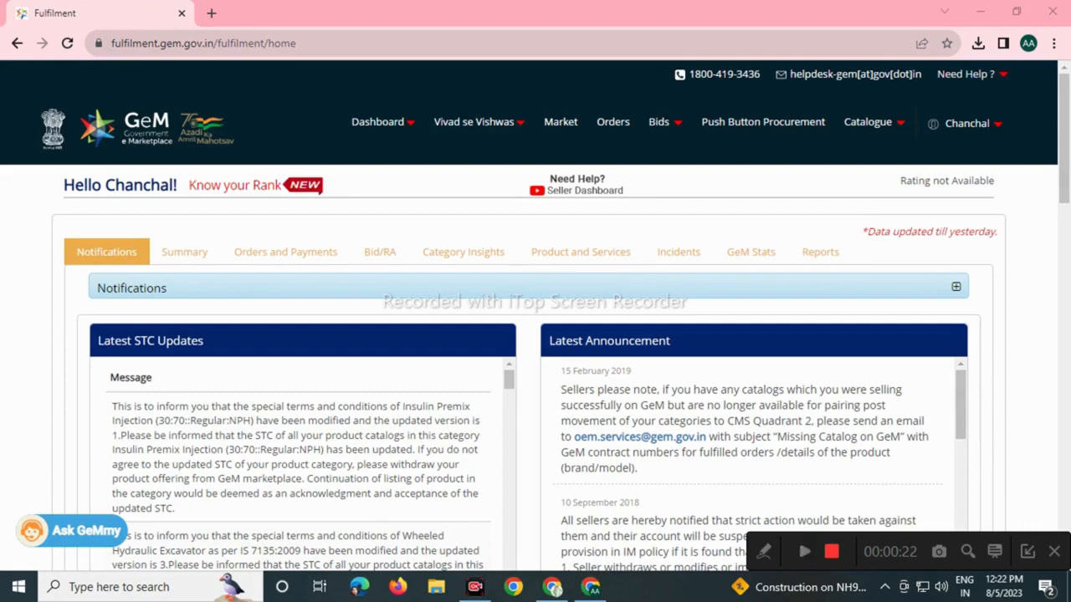
click(804, 551)
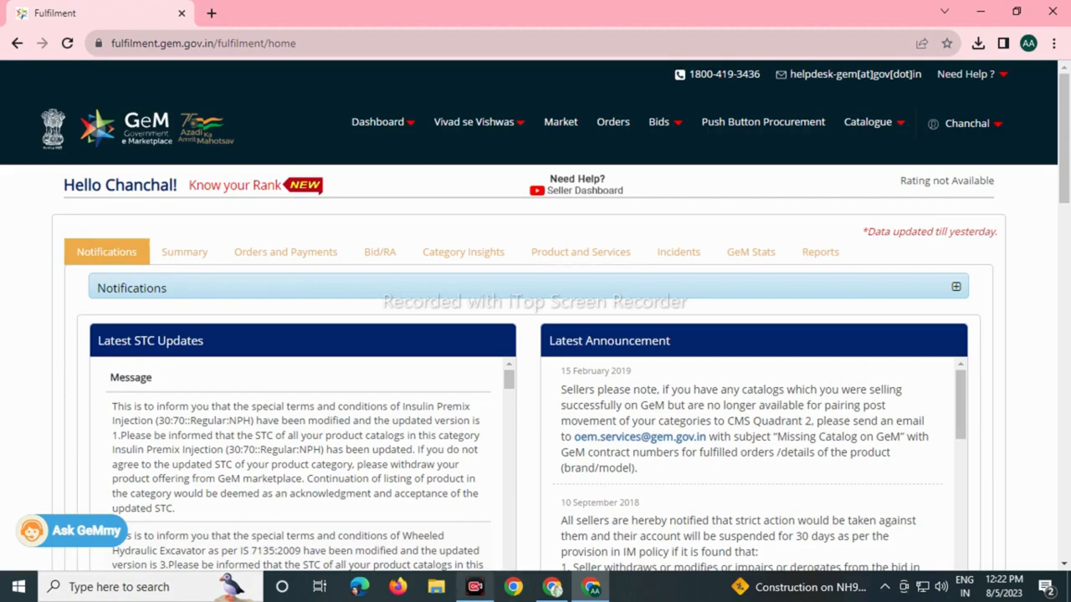
click(475, 587)
click(474, 587)
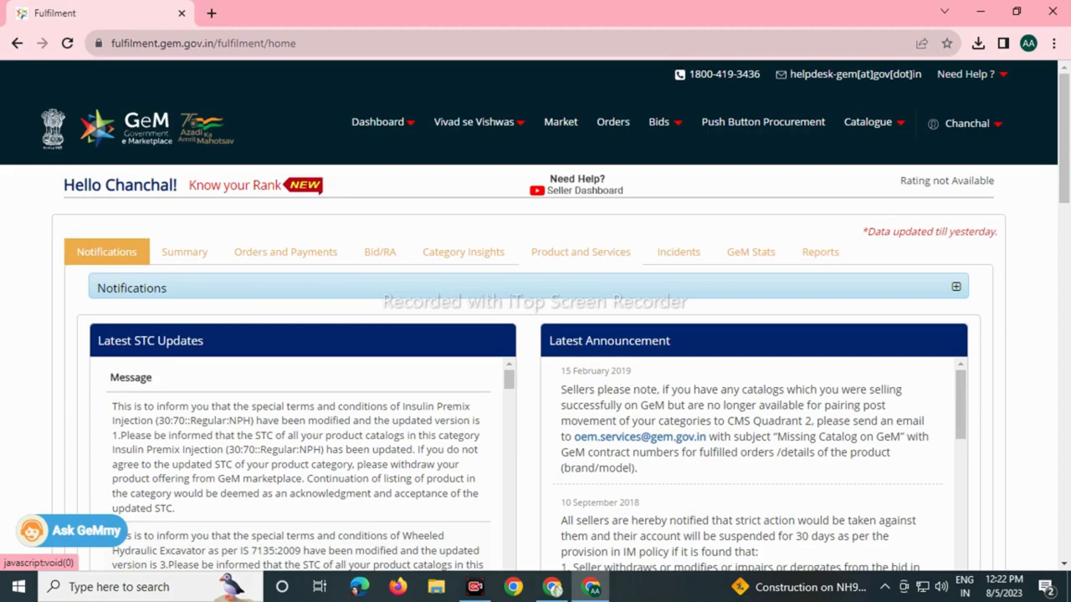
mouse_move(804, 550)
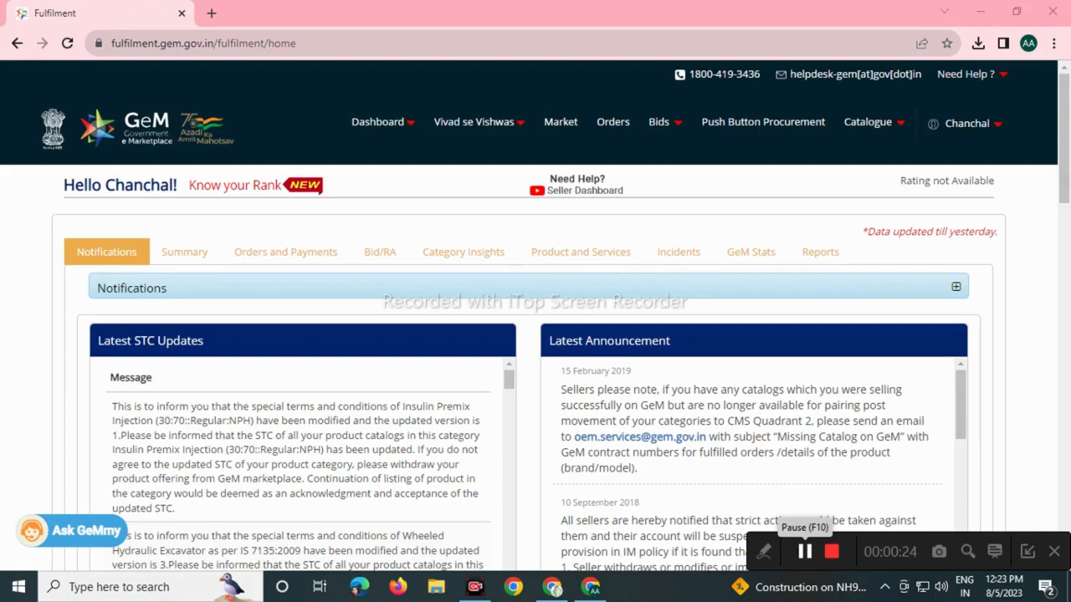
mouse_move(658, 122)
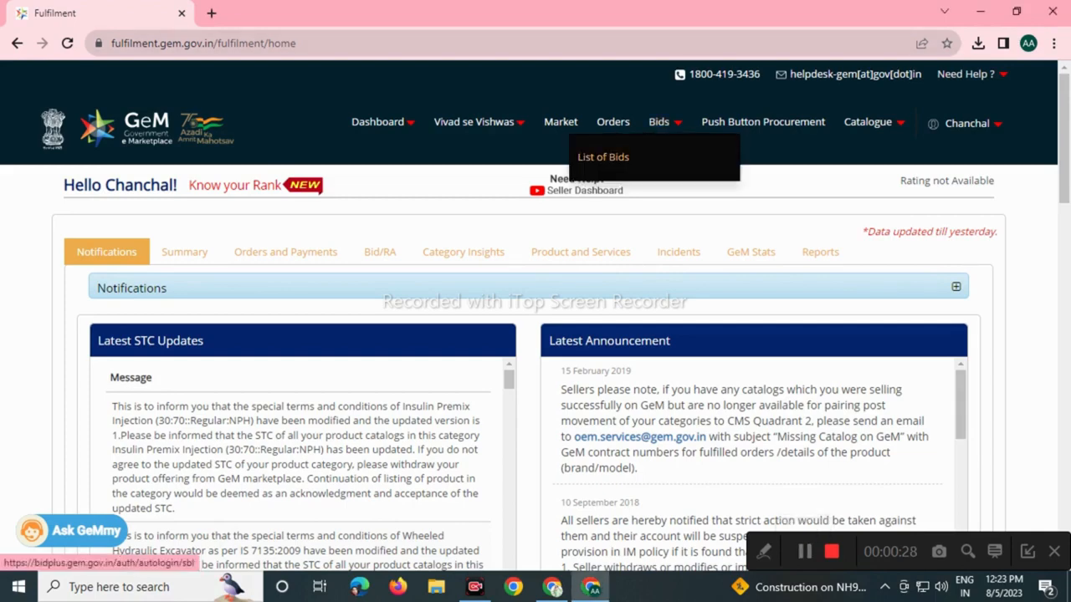
click(603, 157)
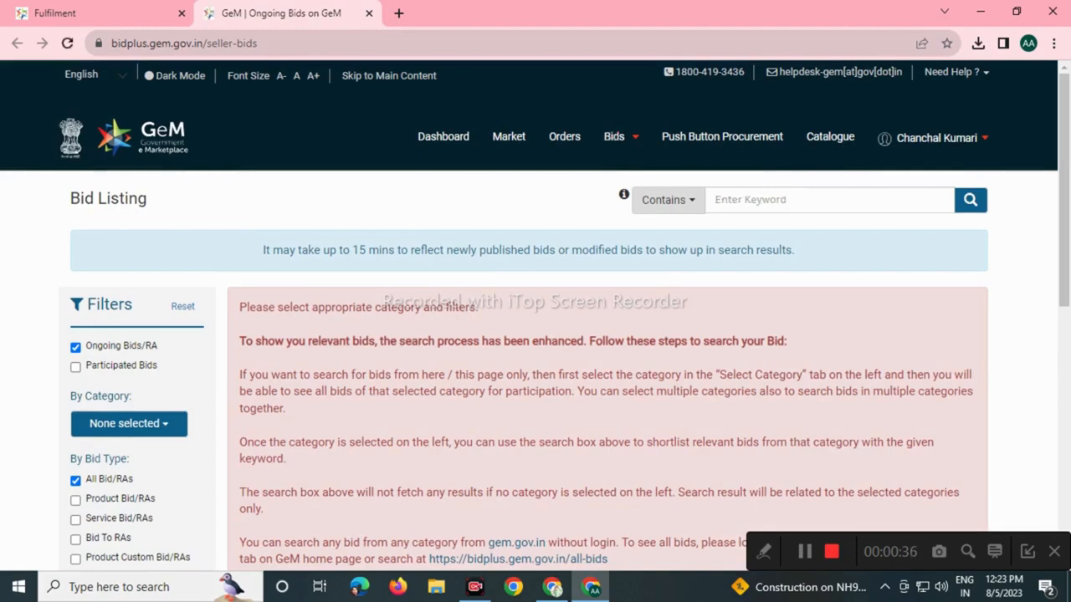
Filter bids by five categories: two manpower outsourcing, Hiring Of Sanitation Service, facility management, custom services.
click(129, 423)
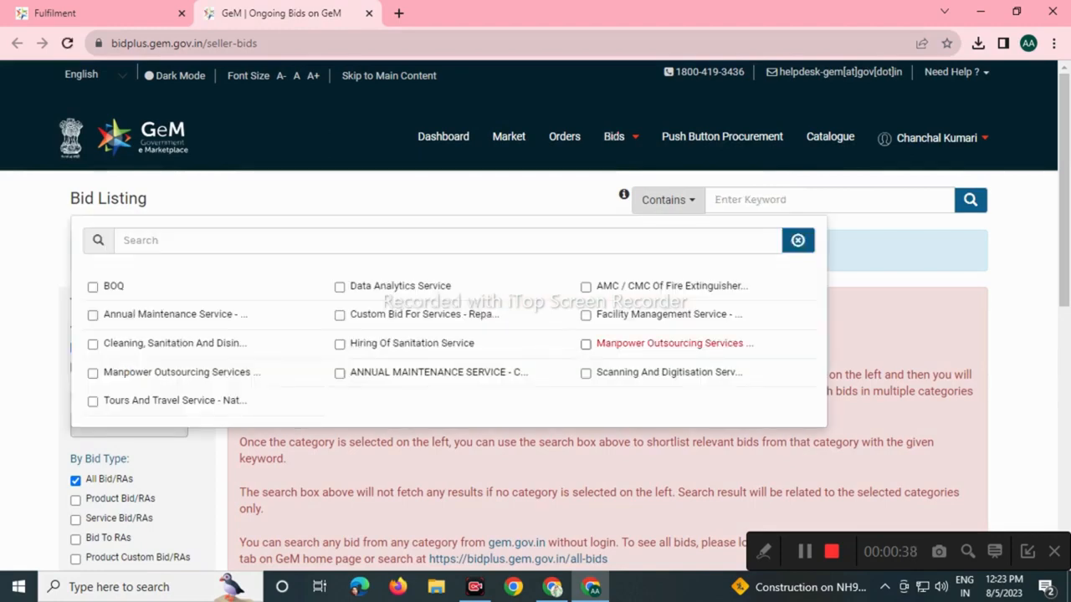
click(167, 373)
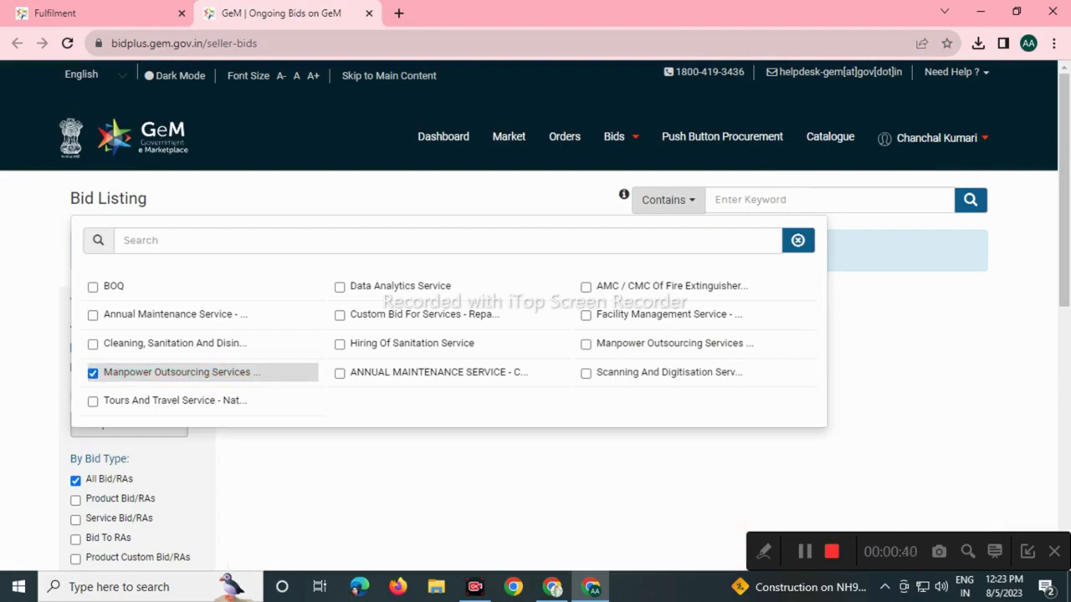
click(670, 343)
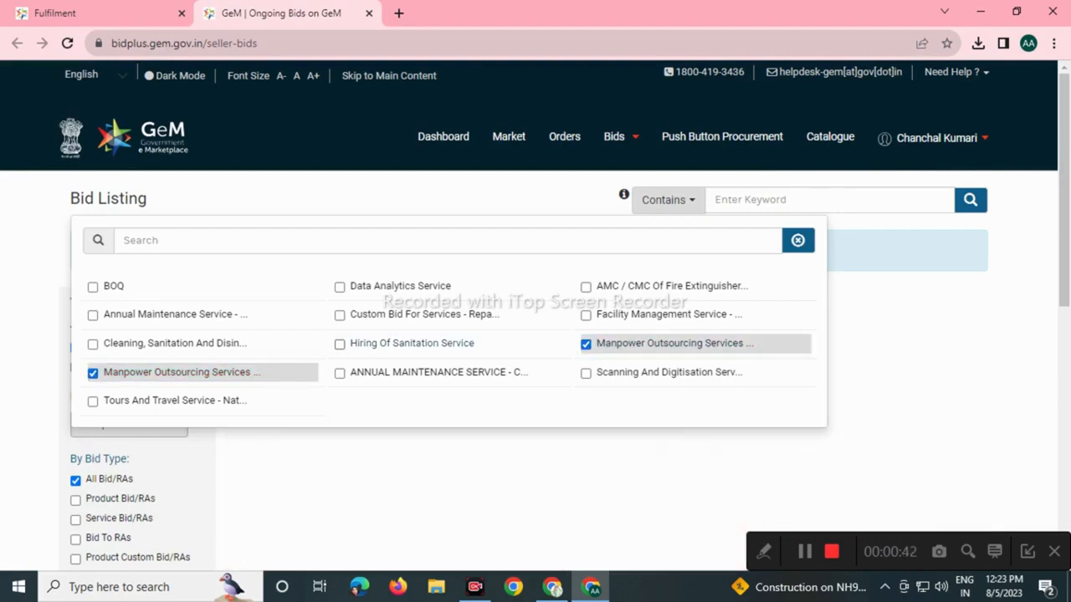
click(410, 343)
click(669, 315)
click(424, 315)
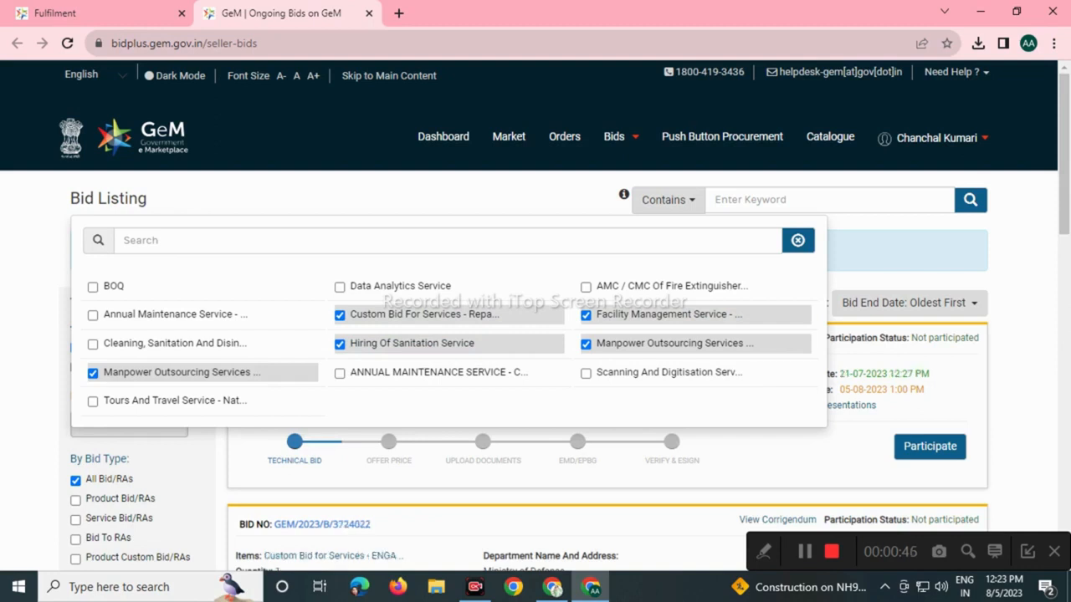
click(518, 198)
Search for bid number 3740001 and download its document GeM-Bidding-5084006.pdf.
click(828, 200)
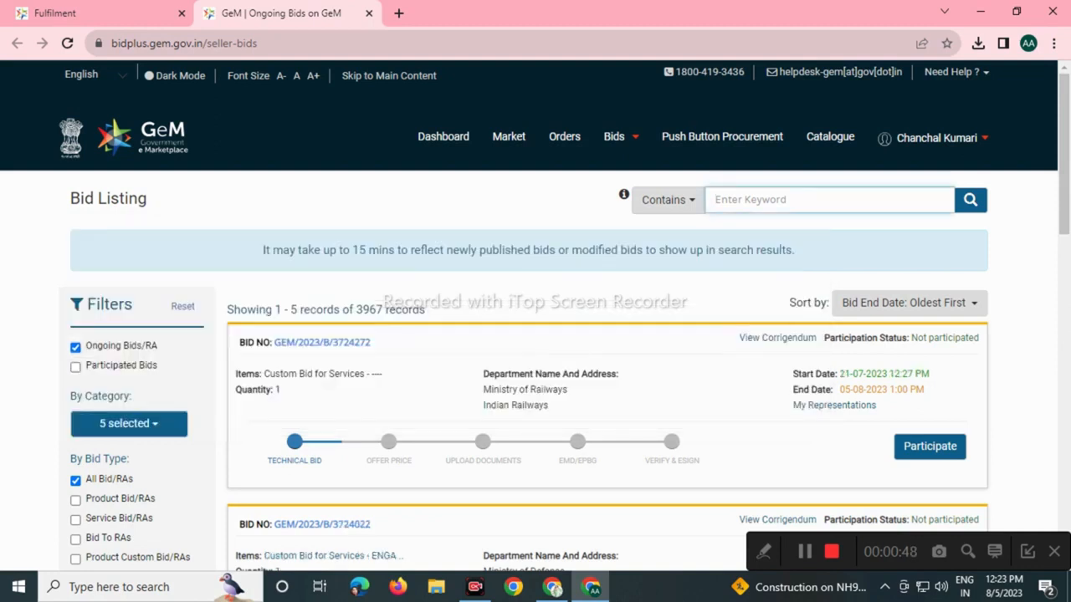
text(374001)
key(Return)
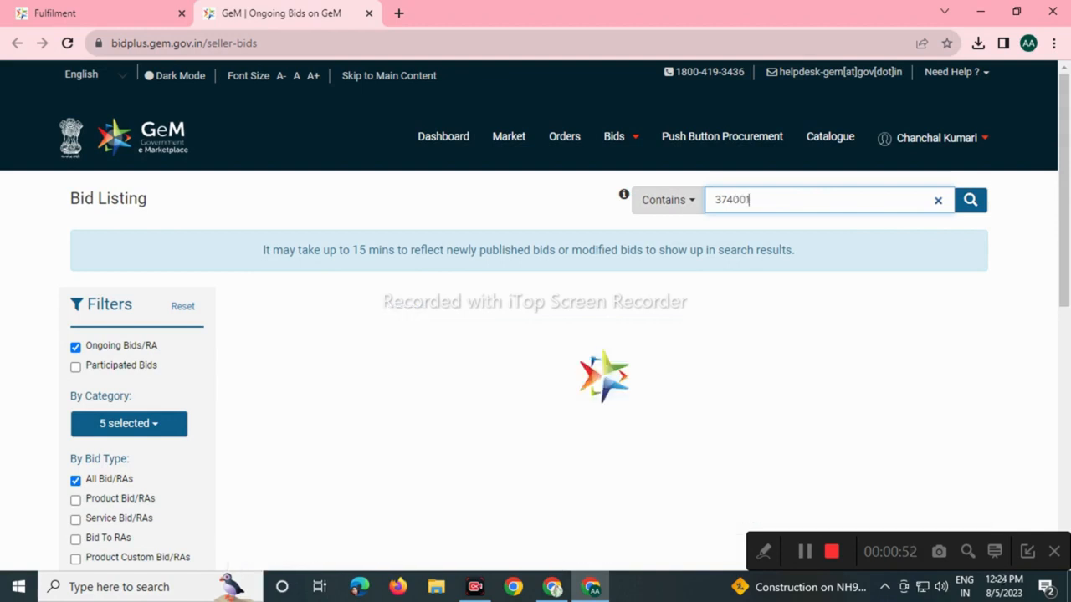
click(733, 200)
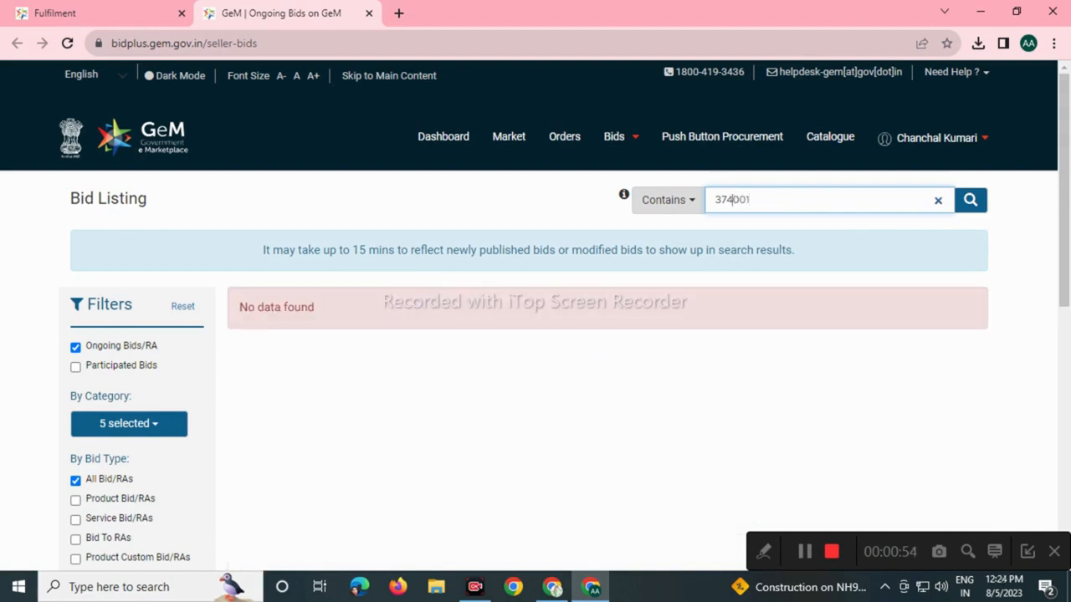
text(0)
key(Return)
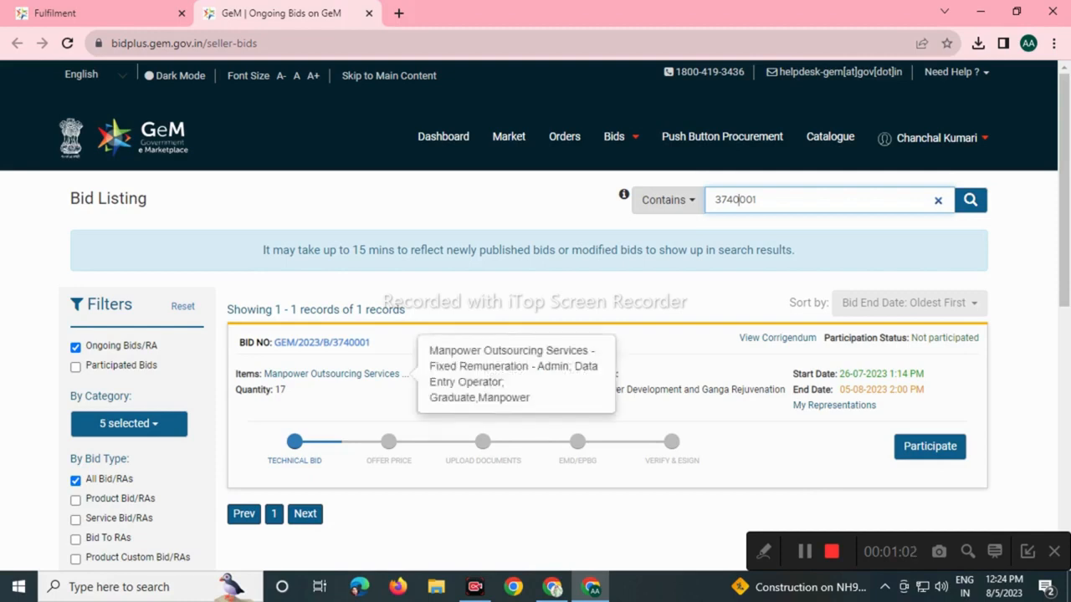
click(322, 342)
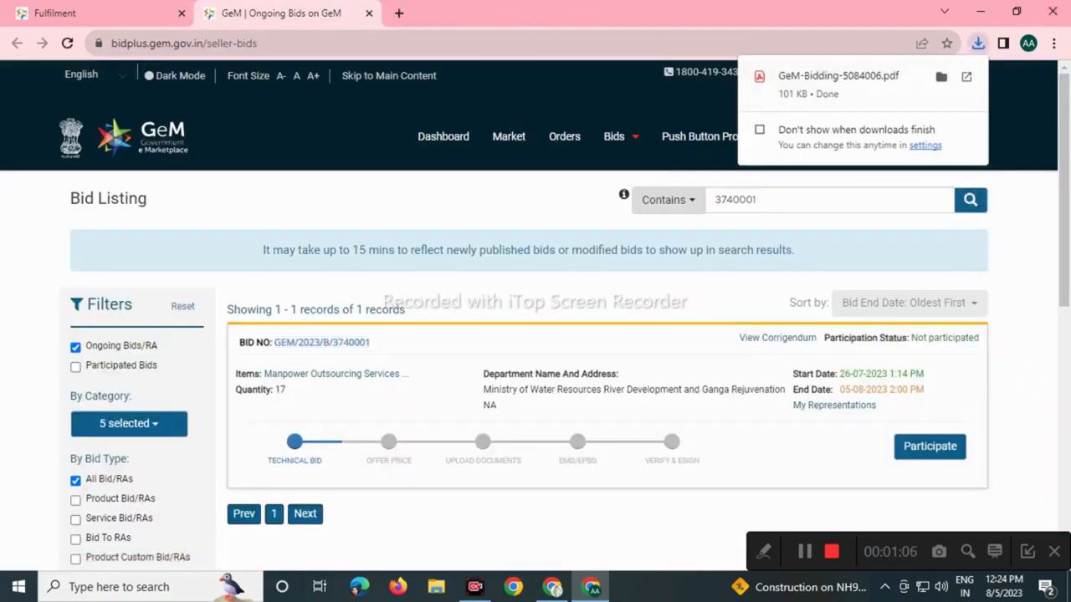
click(966, 76)
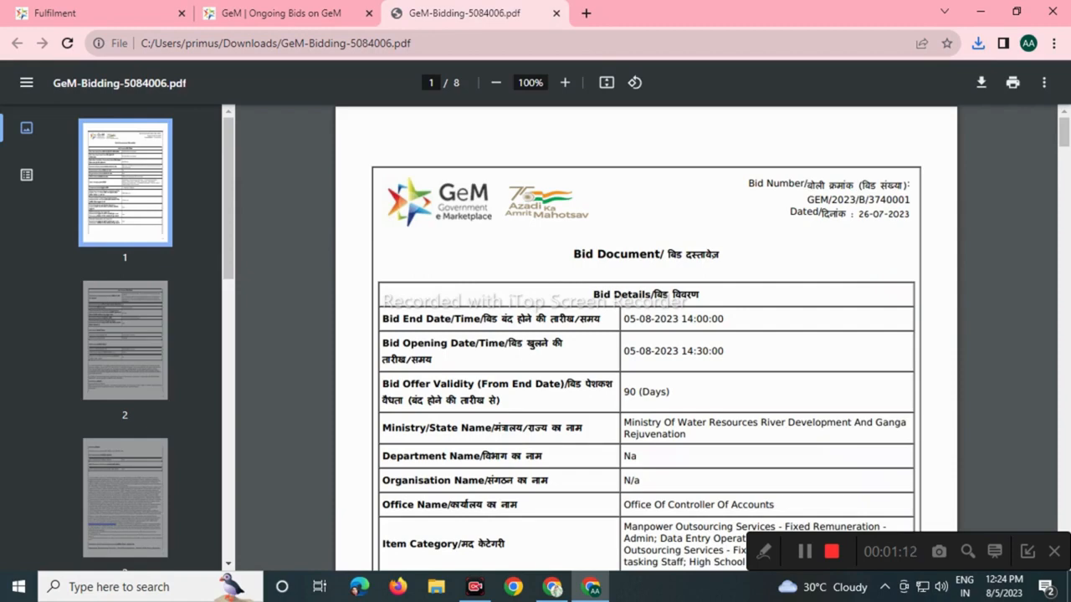
scroll(645, 335, down, 3)
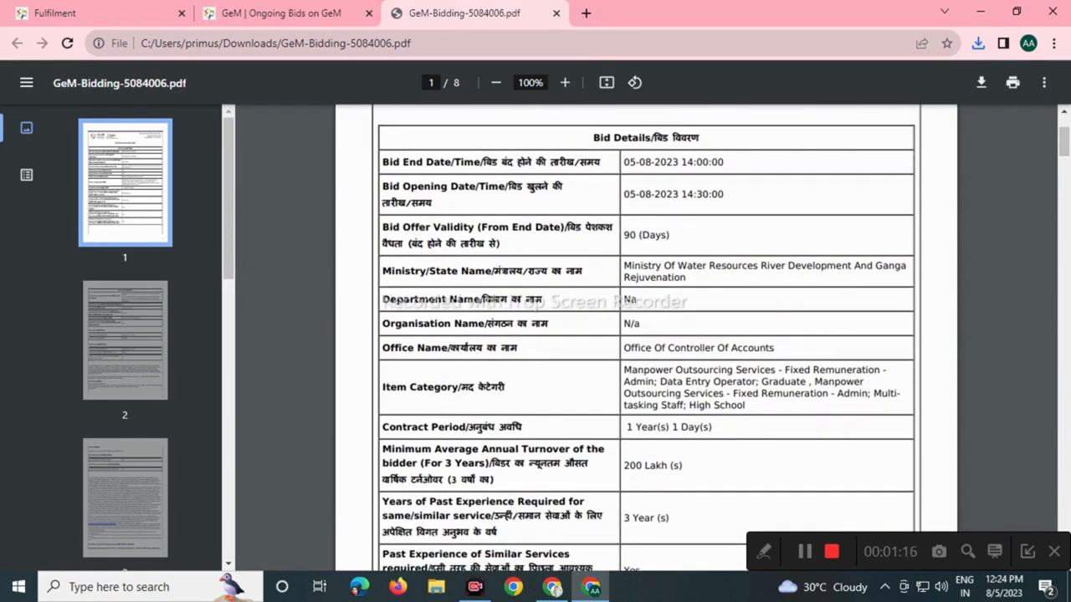
scroll(645, 334, down, 3)
scroll(646, 334, down, 3)
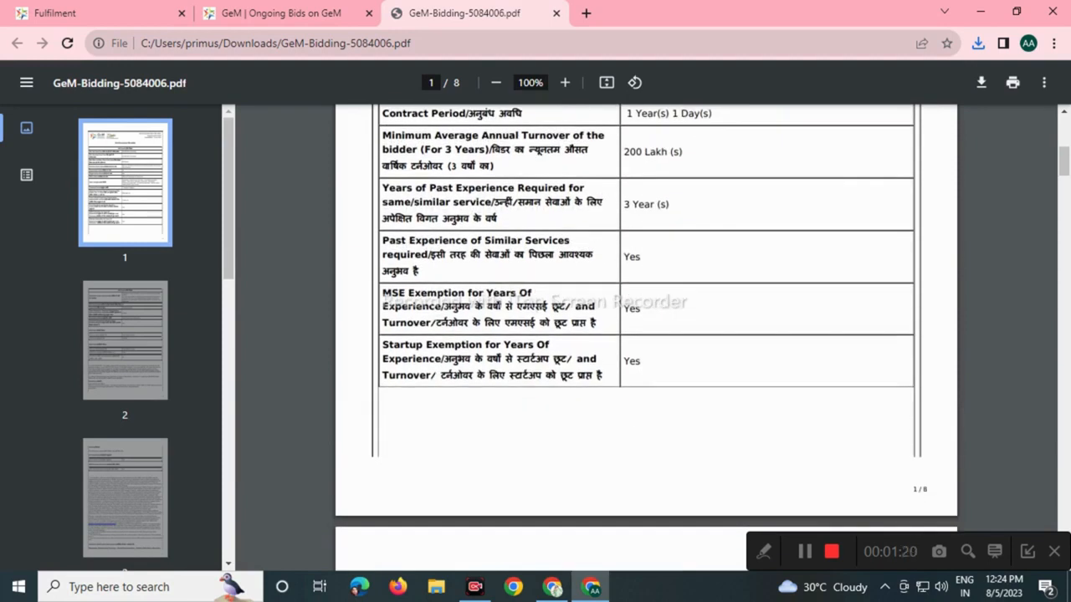
scroll(645, 335, down, 10)
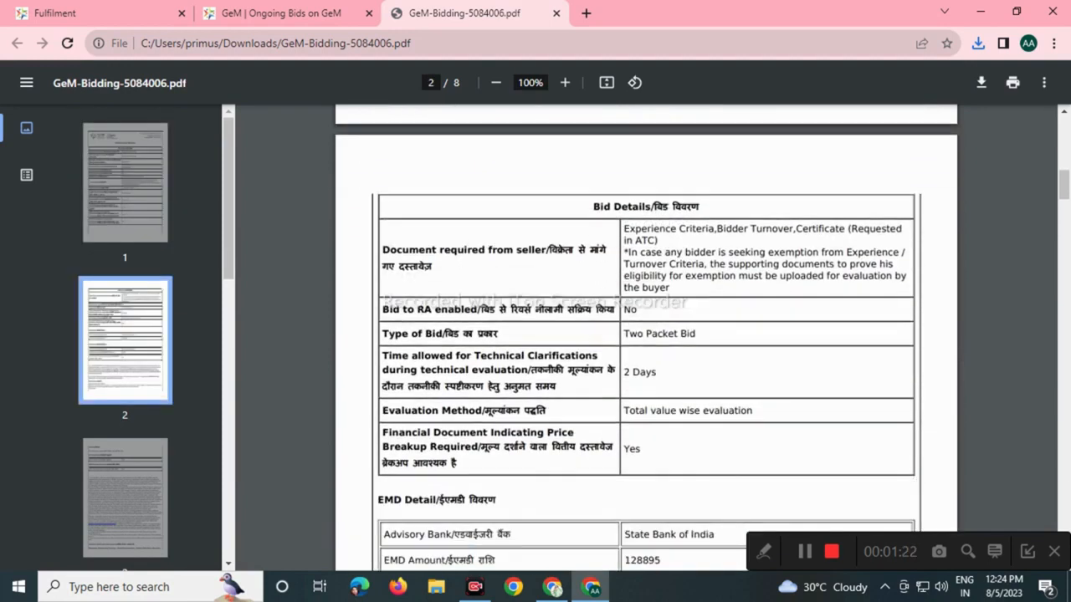
scroll(646, 334, down, 3)
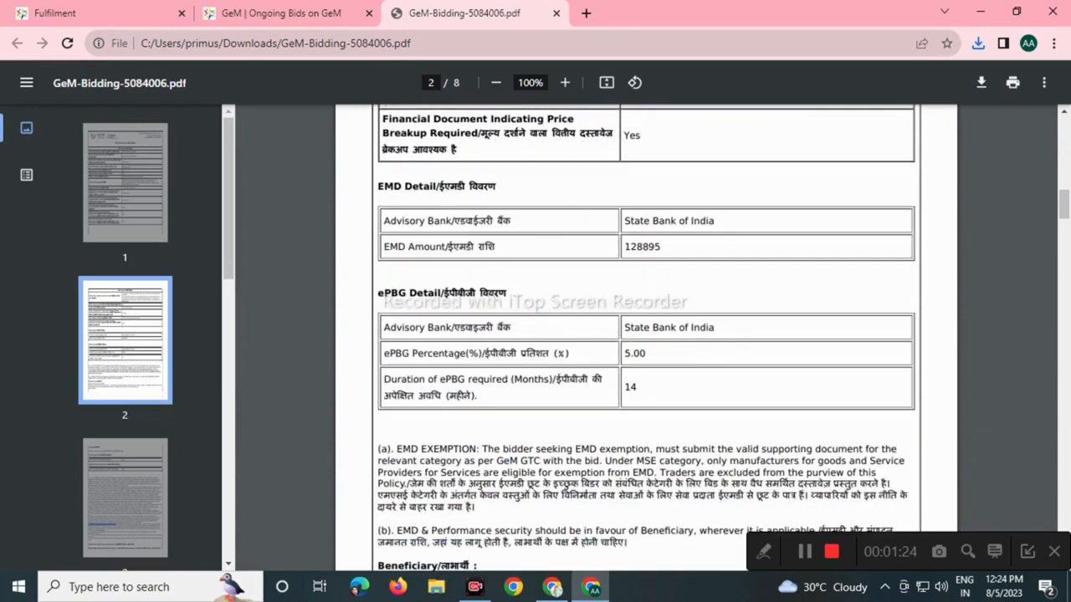
scroll(646, 335, down, 6)
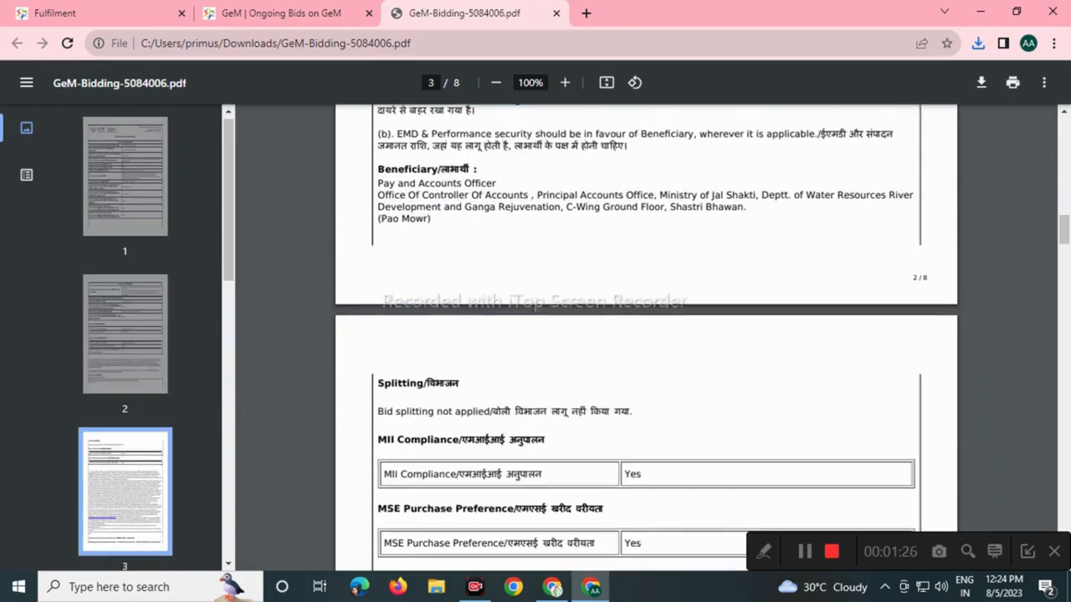
scroll(645, 335, down, 3)
scroll(646, 335, down, 3)
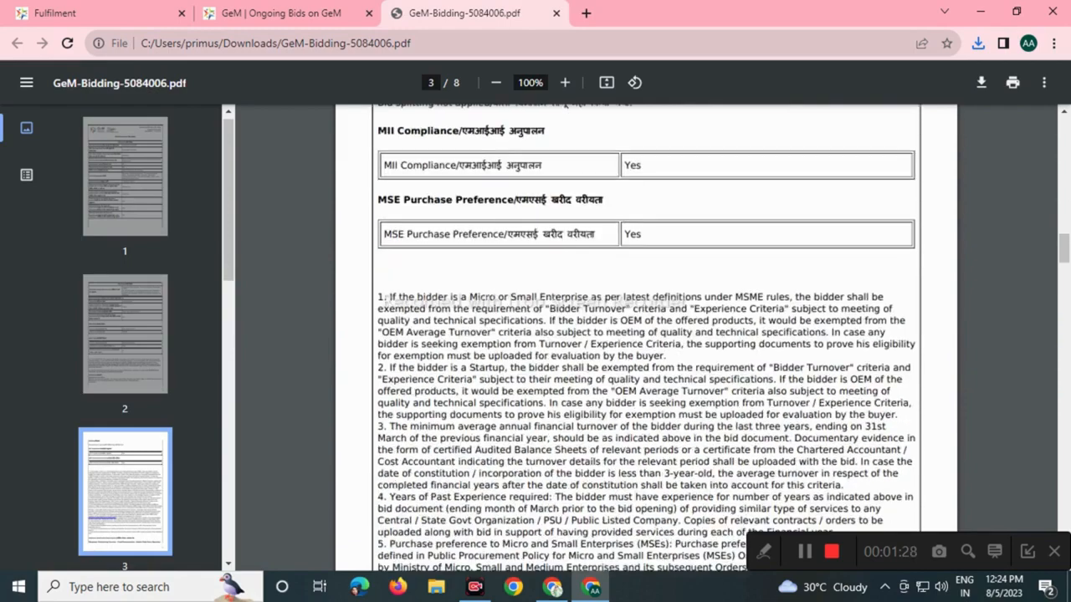
scroll(646, 334, down, 6)
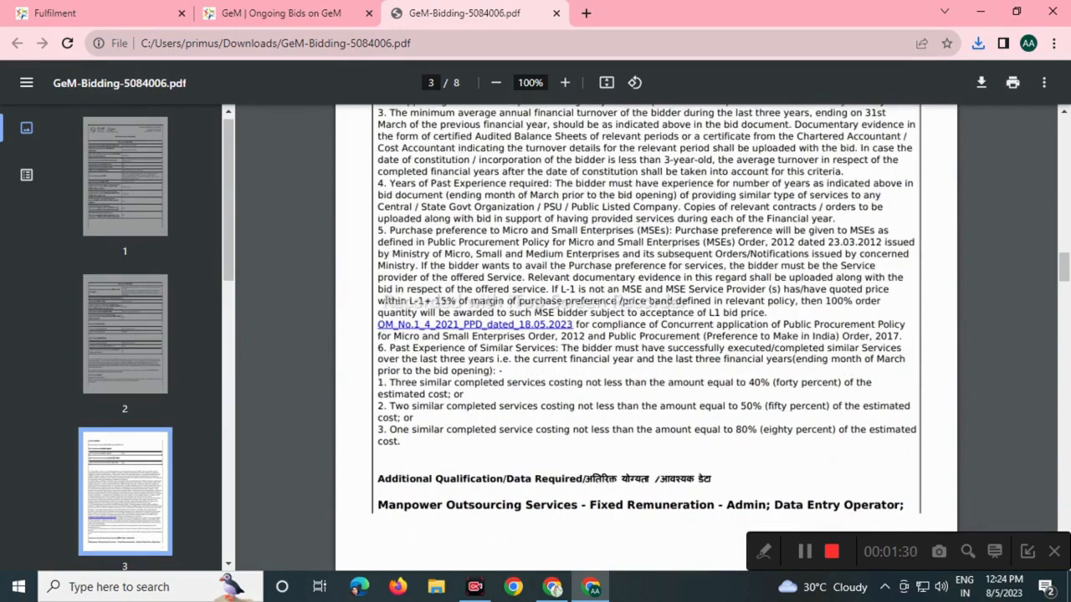
scroll(646, 335, down, 5)
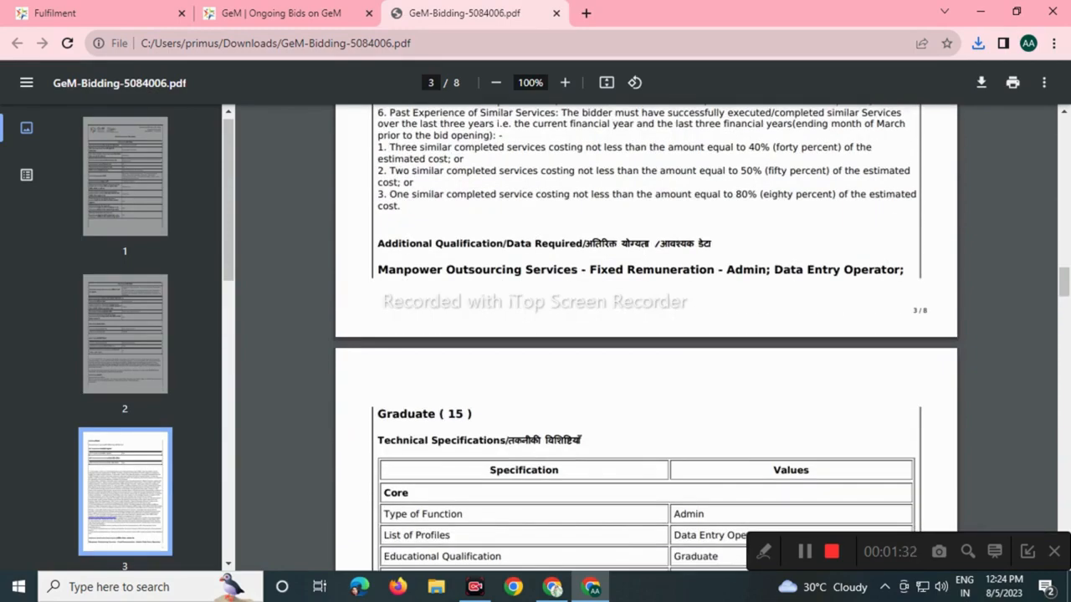
scroll(645, 335, down, 2)
scroll(645, 335, down, 3)
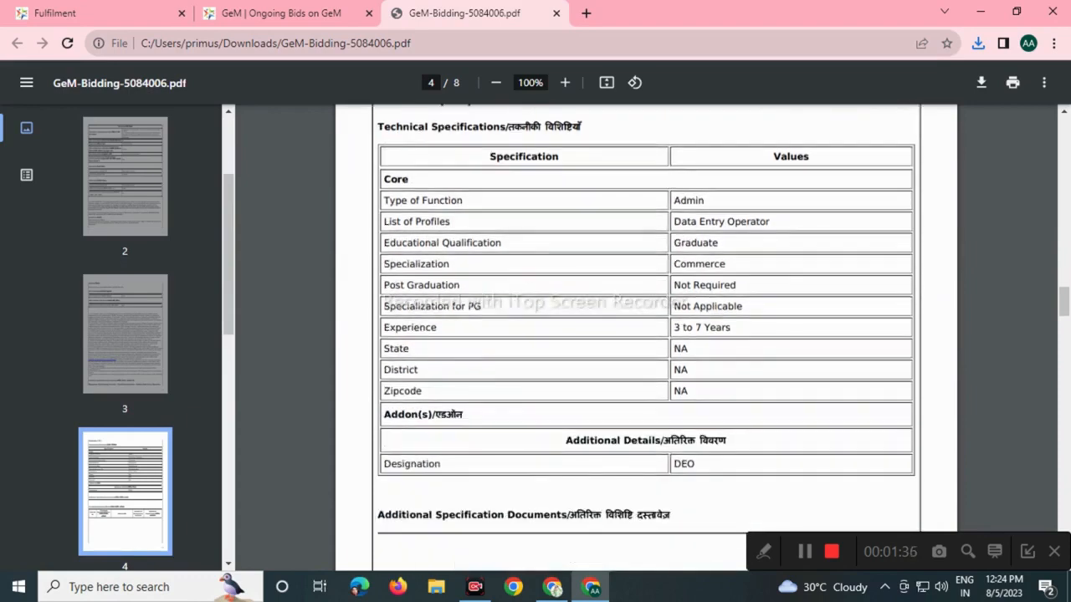
scroll(646, 335, down, 10)
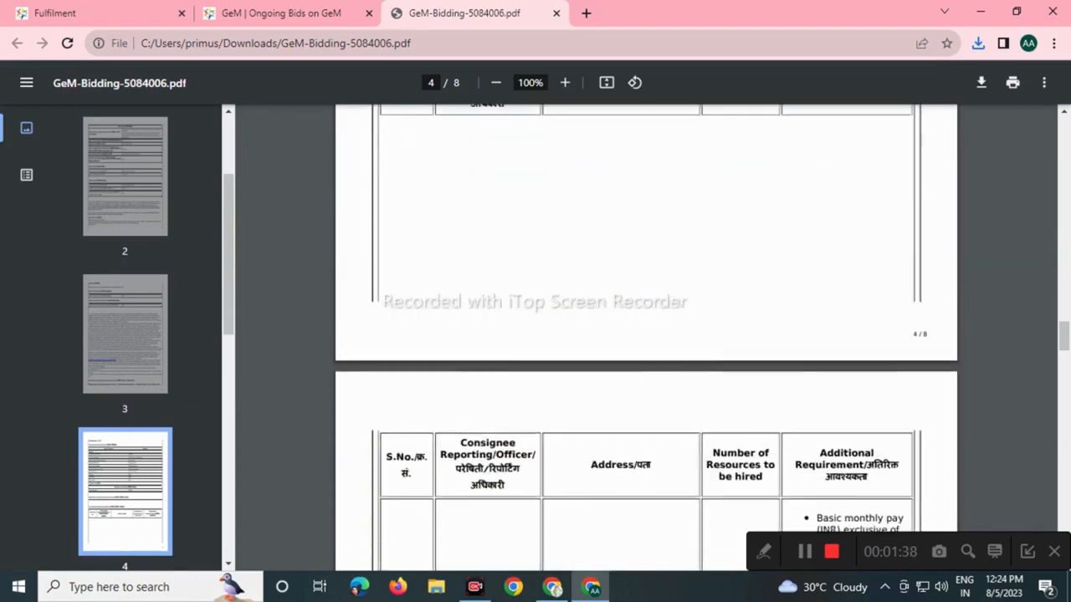
scroll(646, 335, down, 7)
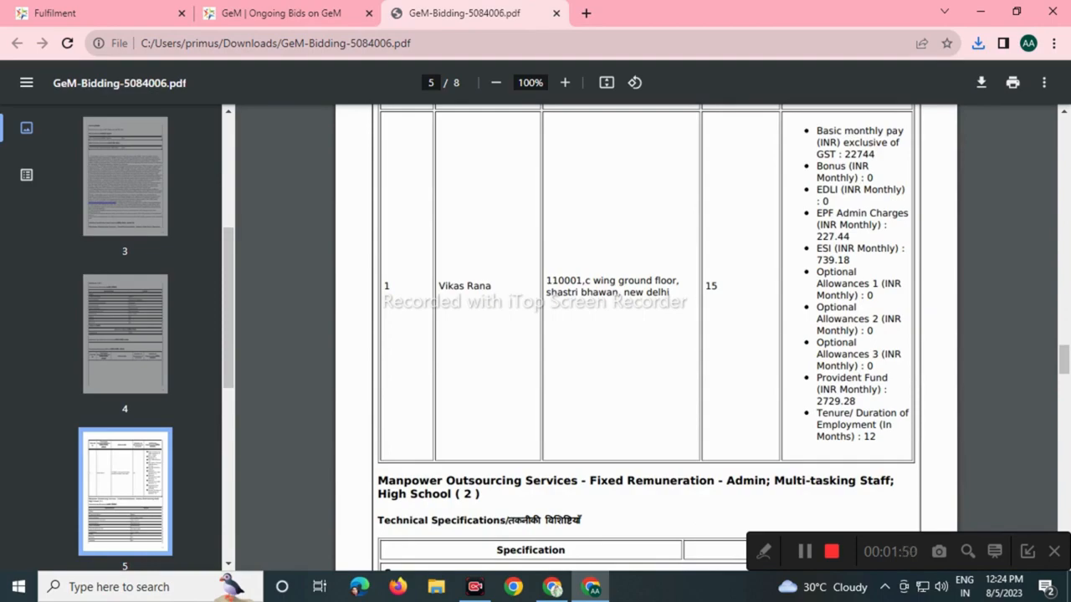
scroll(646, 335, down, 2)
scroll(646, 335, down, 3)
scroll(645, 335, down, 10)
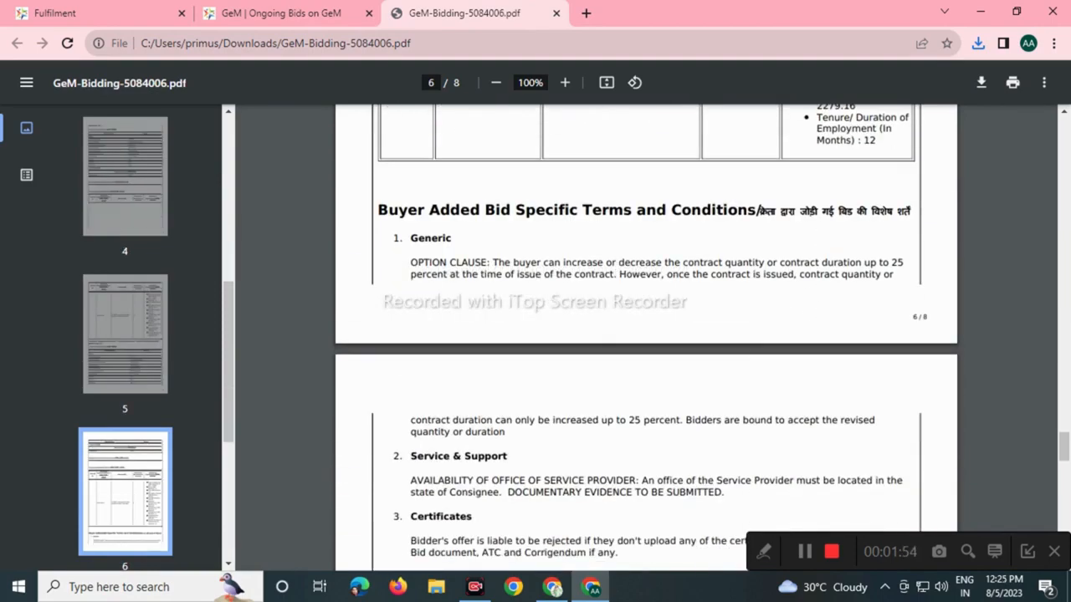
scroll(645, 334, down, 4)
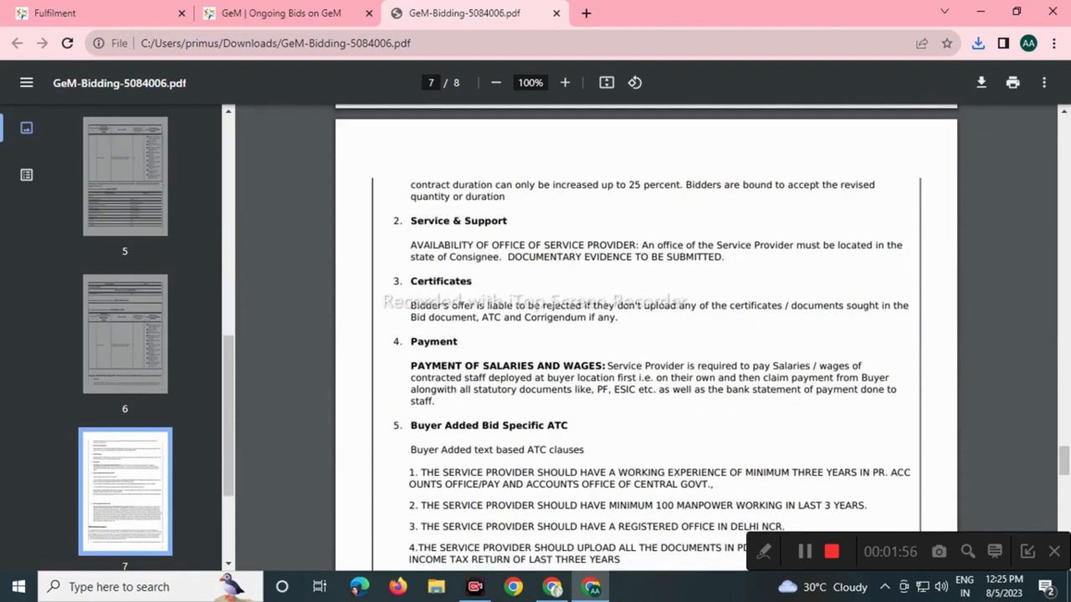
scroll(646, 335, down, 2)
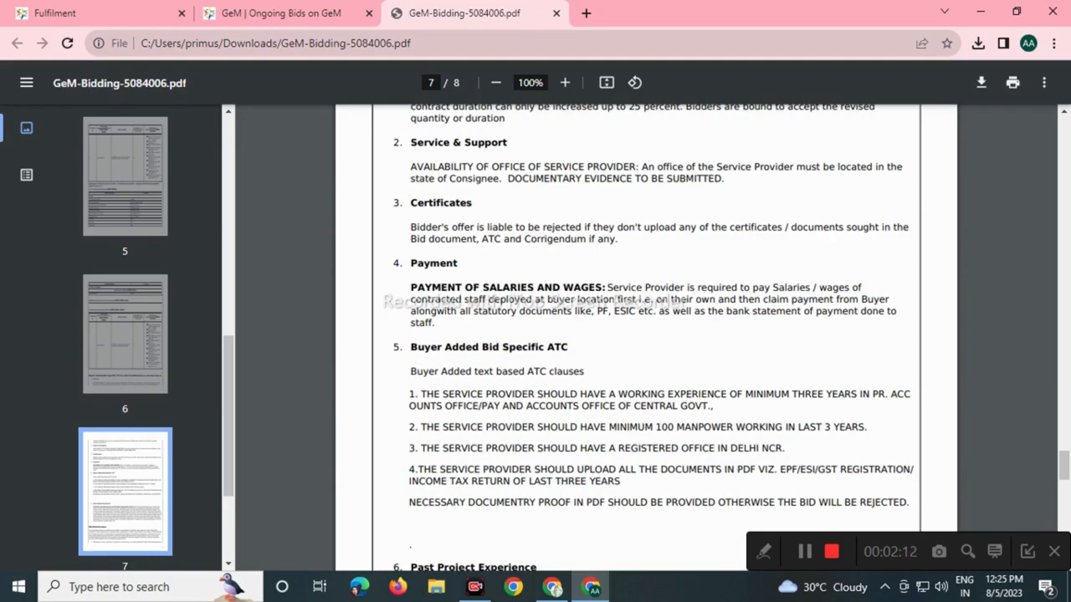
scroll(645, 318, down, 5)
scroll(646, 318, down, 8)
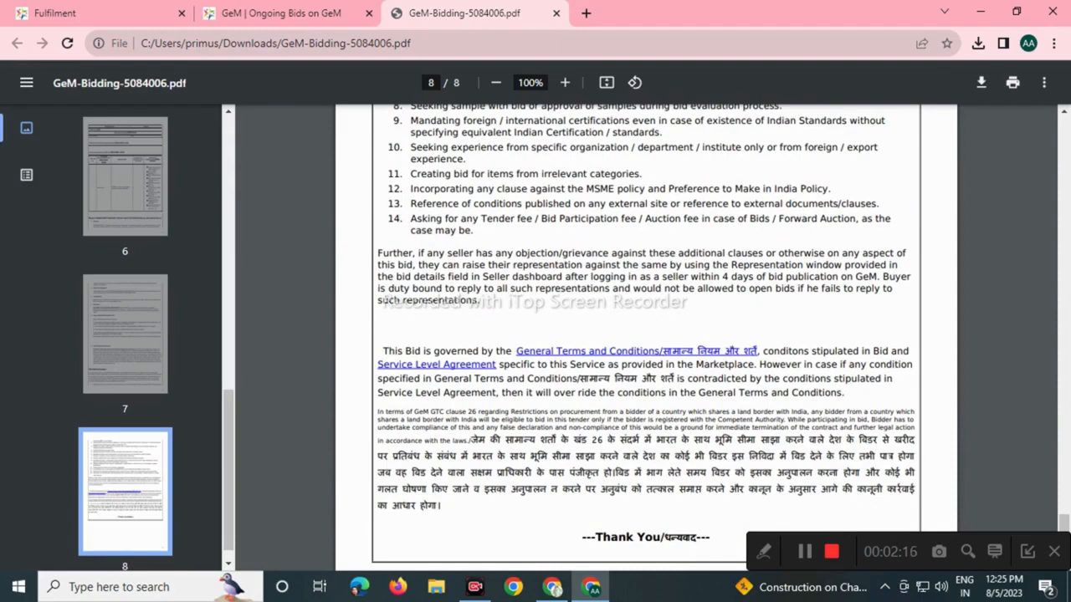
scroll(646, 334, down, 2)
scroll(645, 334, up, 3)
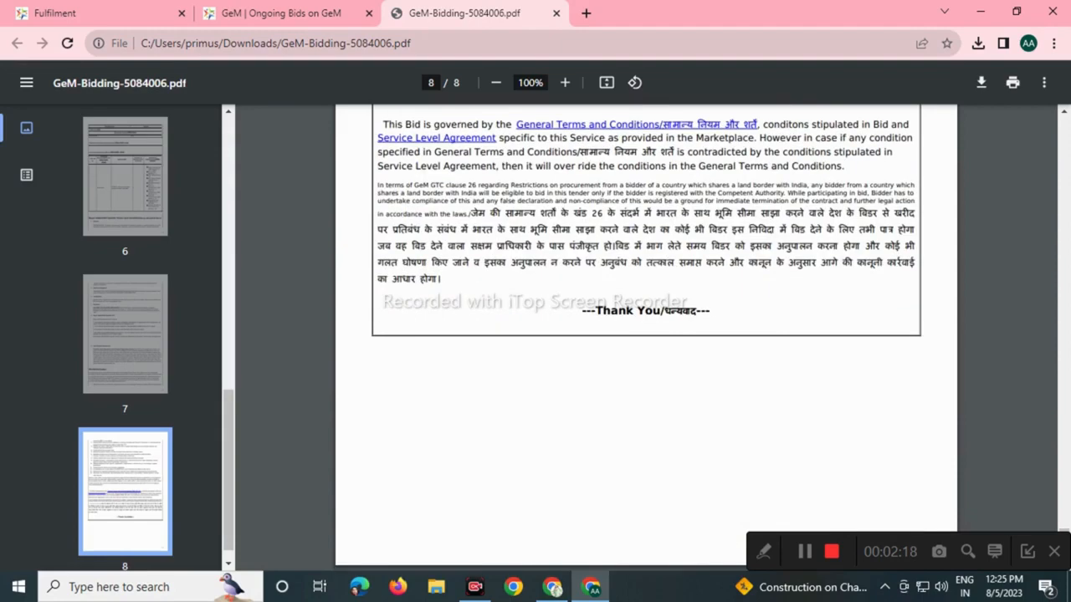
scroll(646, 334, up, 6)
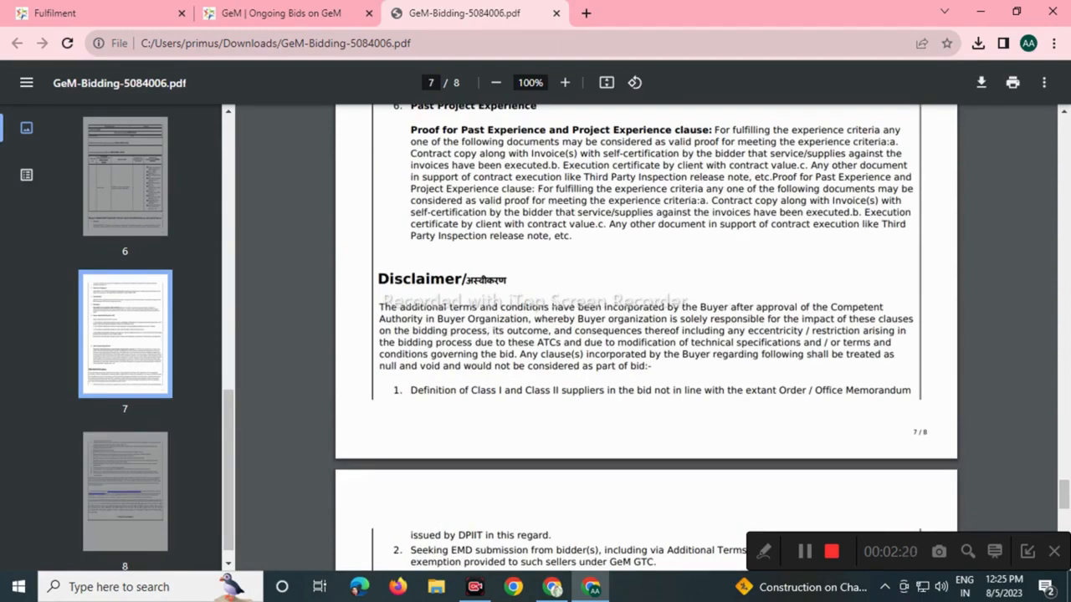
scroll(645, 335, up, 18)
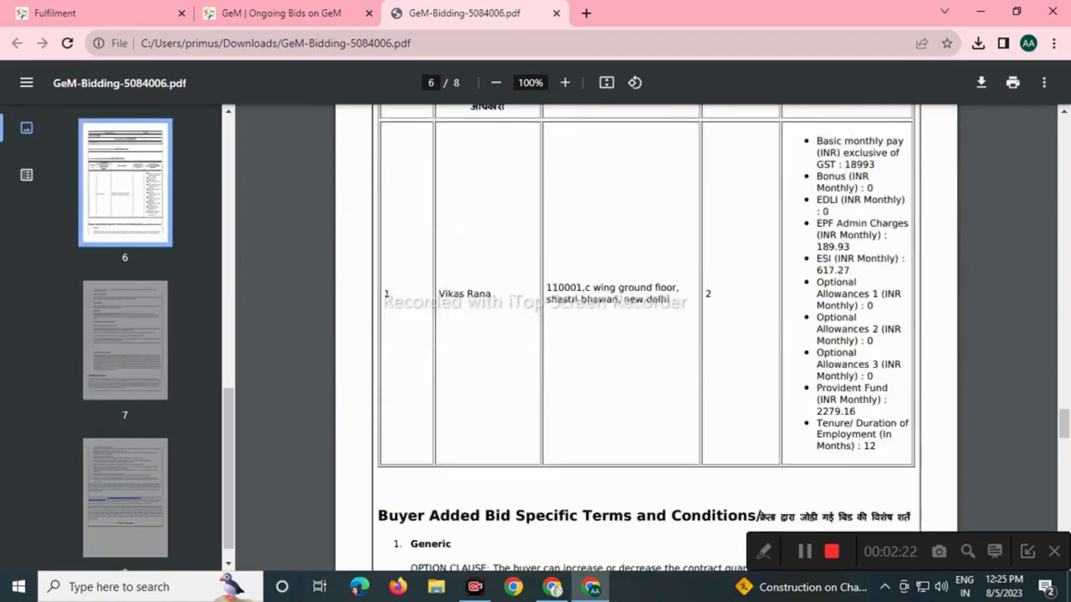
scroll(646, 335, up, 18)
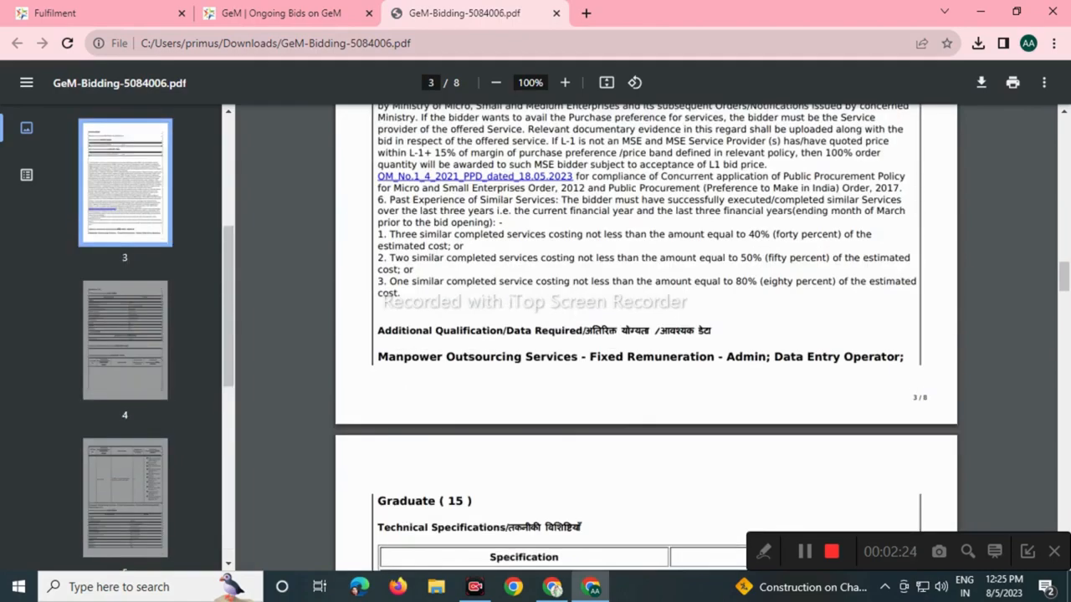
click(281, 13)
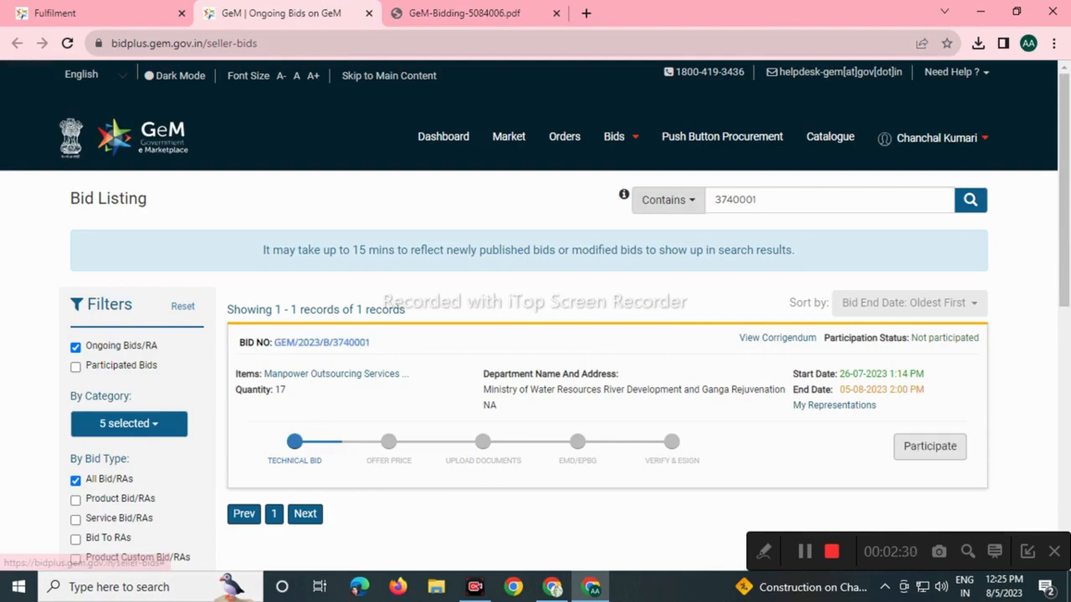
Start participating and encrypt-save the catalogue offering for the Data Entry Operator item.
click(930, 446)
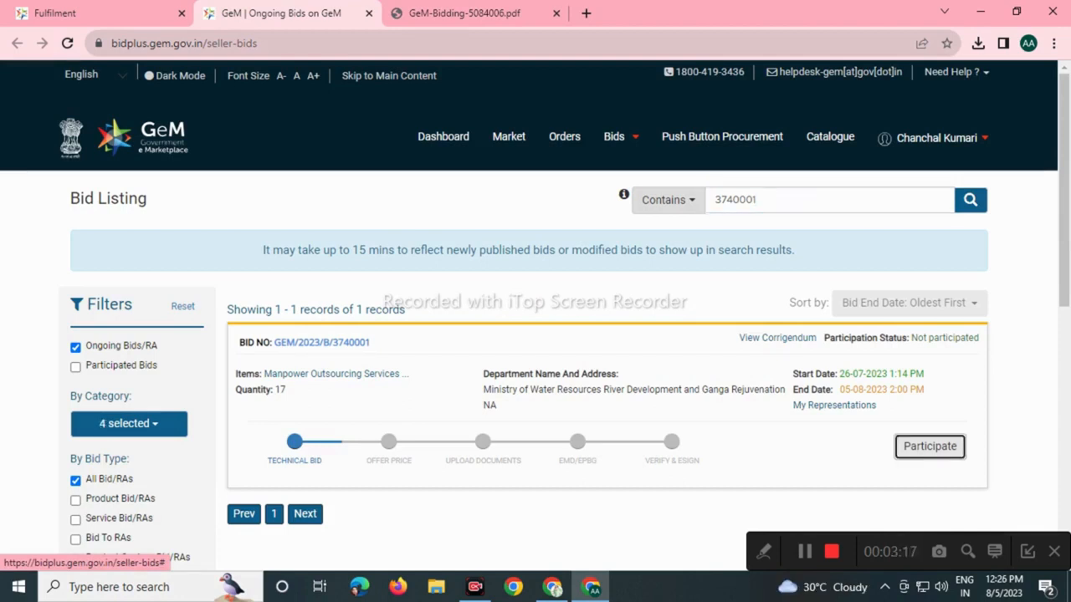
click(929, 446)
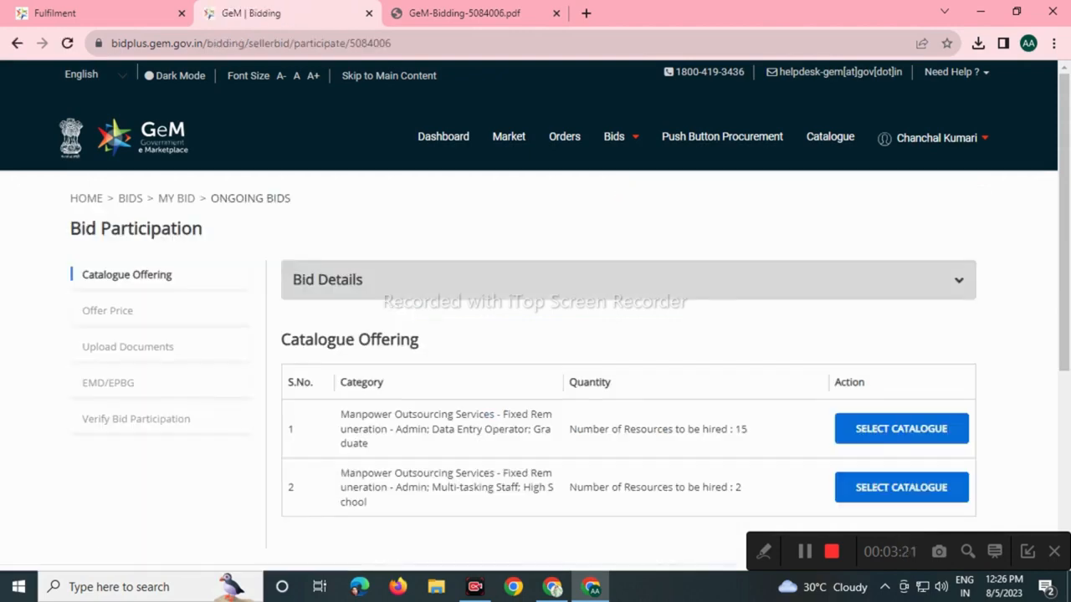
scroll(536, 334, down, 2)
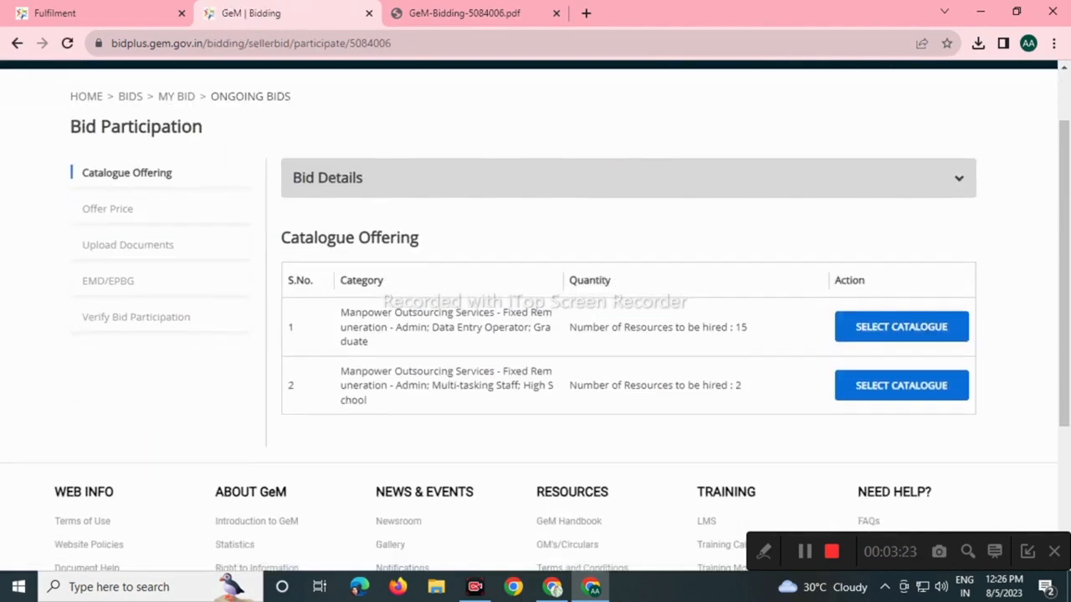
click(901, 326)
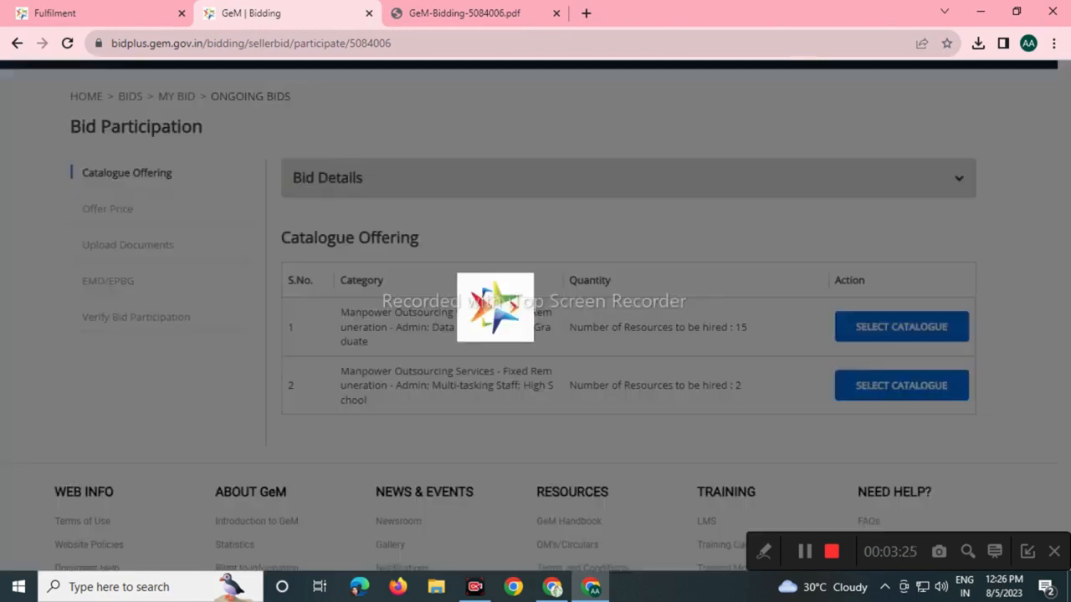
scroll(627, 334, down, 2)
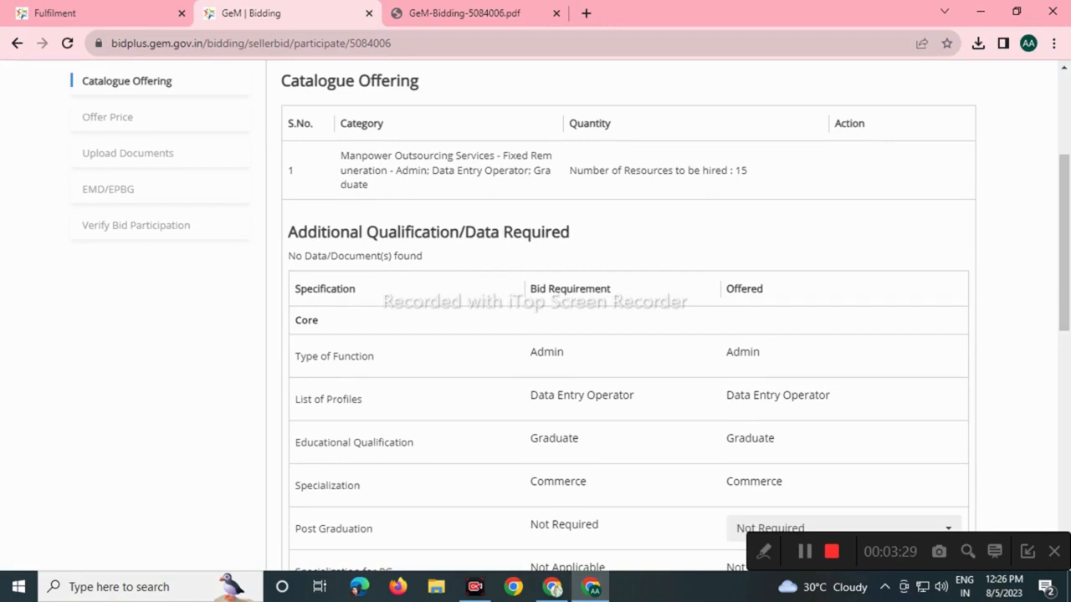
scroll(628, 335, down, 2)
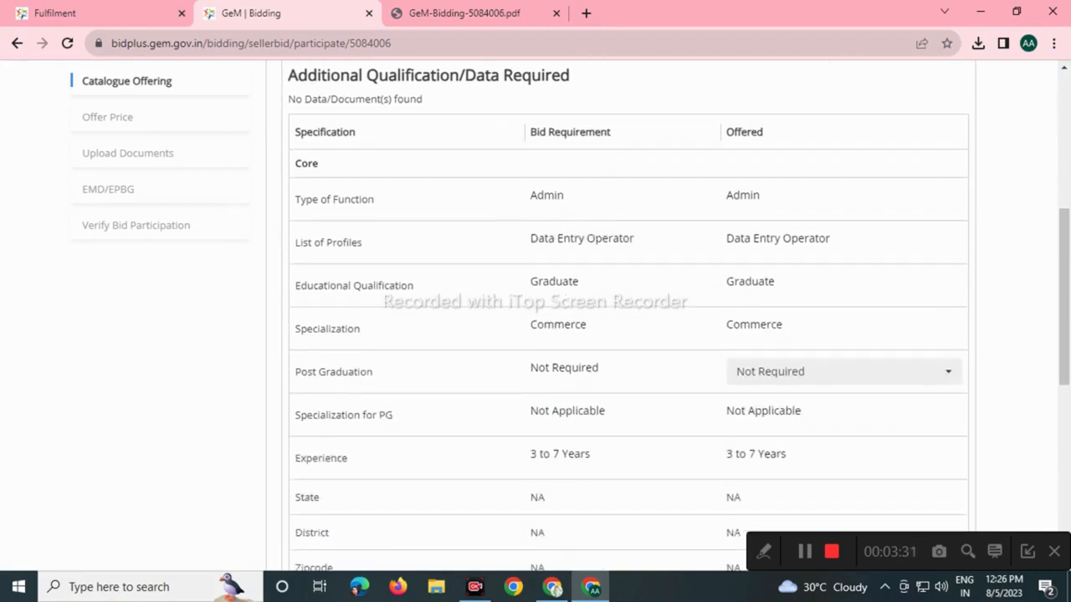
scroll(627, 335, down, 3)
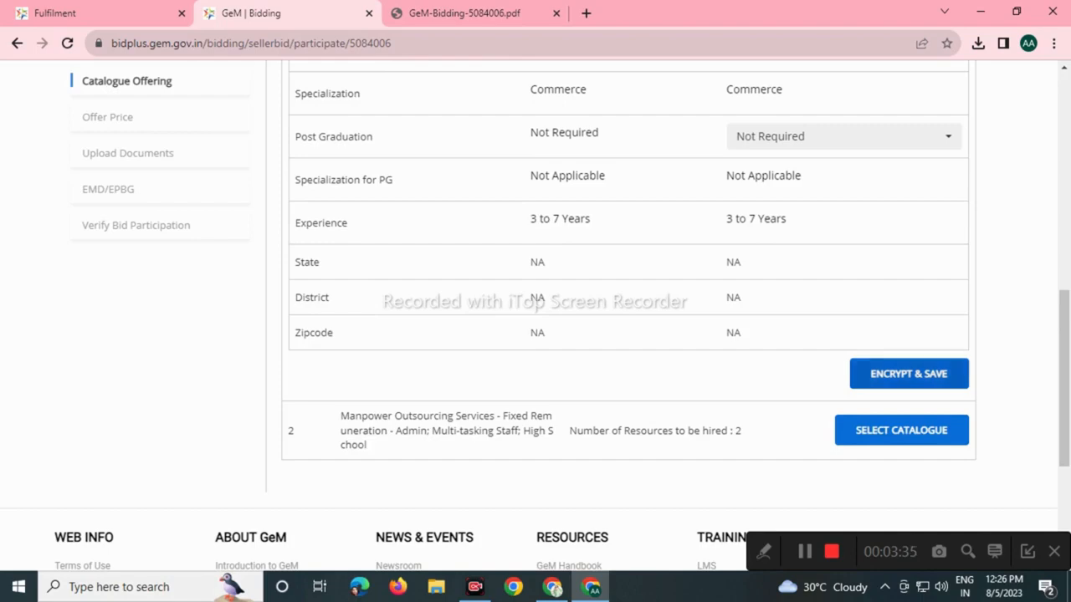
click(908, 374)
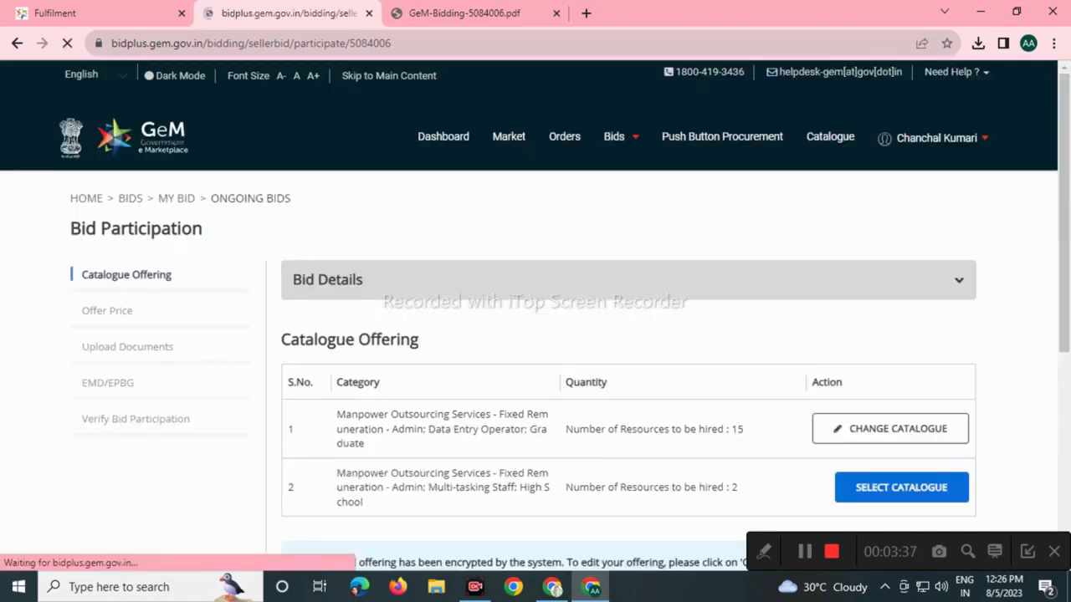
Encrypt-save the Multi-tasking Staff catalogue offering and continue to the Offer Price step.
scroll(627, 335, down, 3)
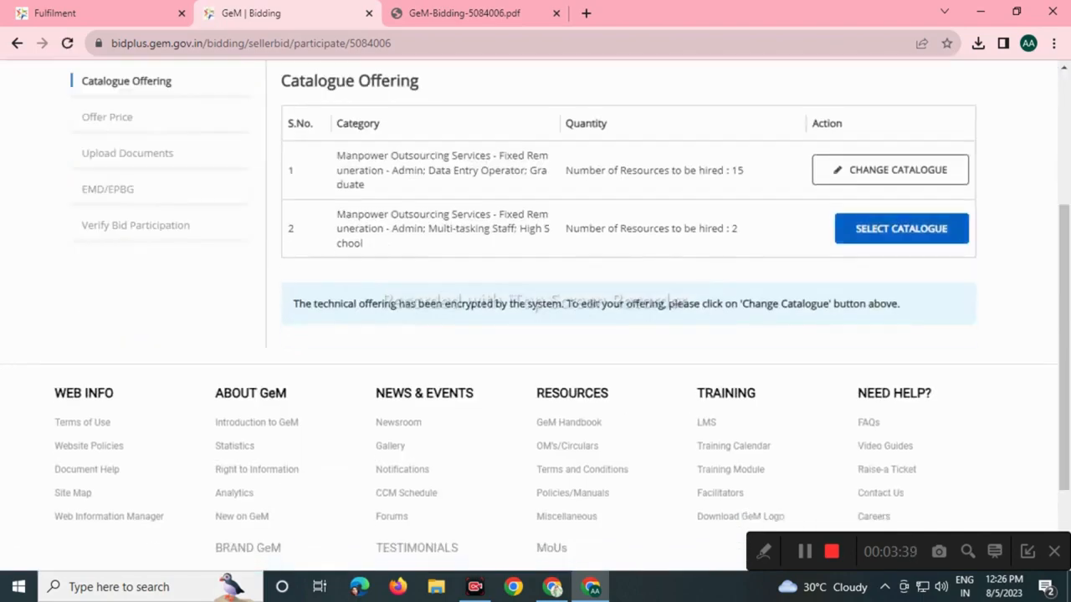
click(901, 229)
scroll(627, 335, down, 3)
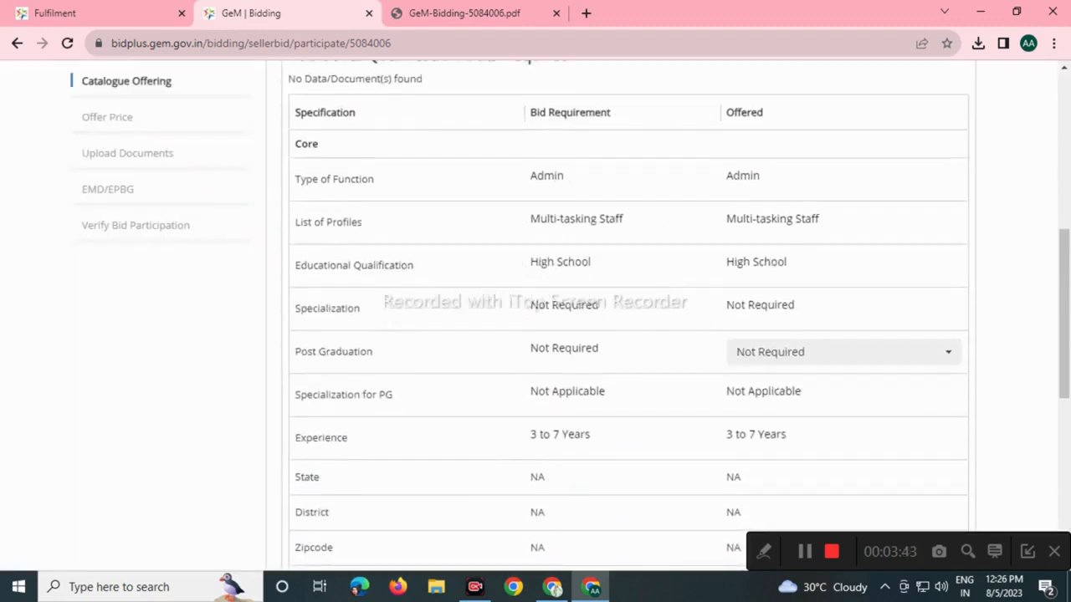
scroll(627, 313, down, 2)
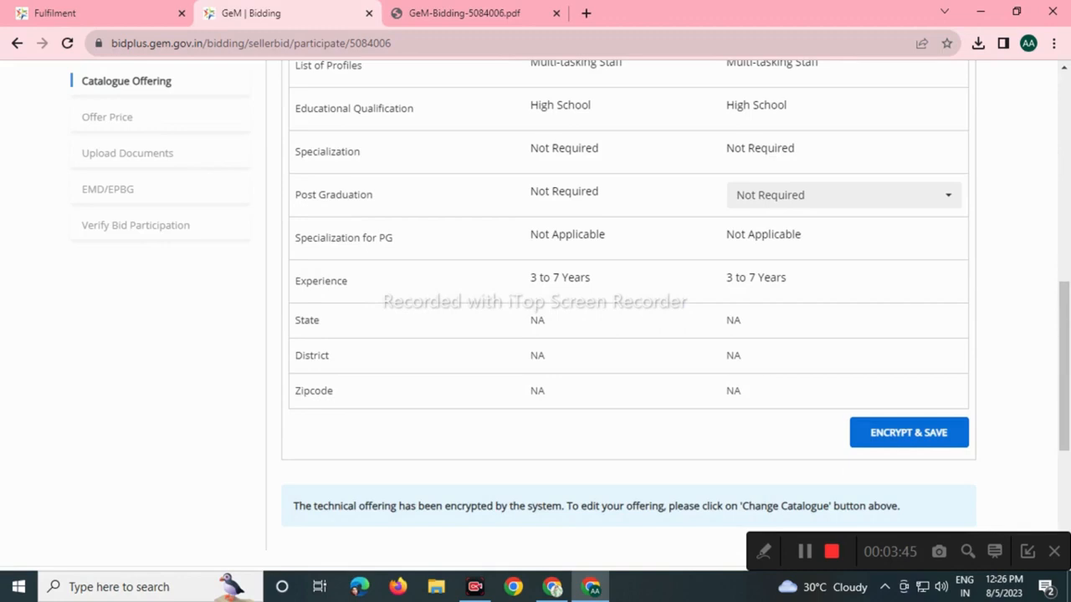
click(909, 433)
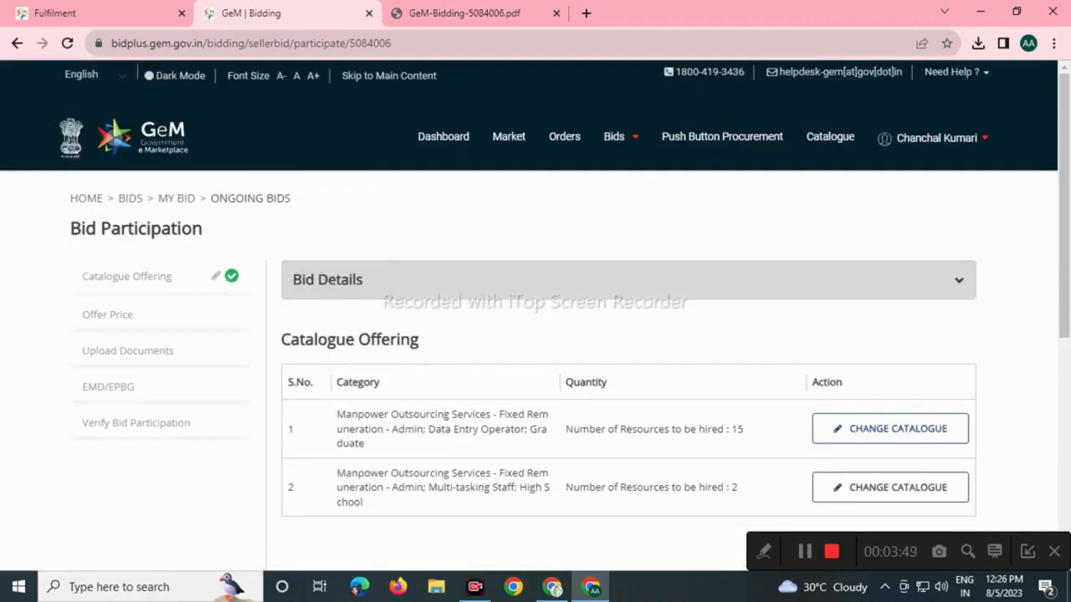
scroll(628, 313, down, 3)
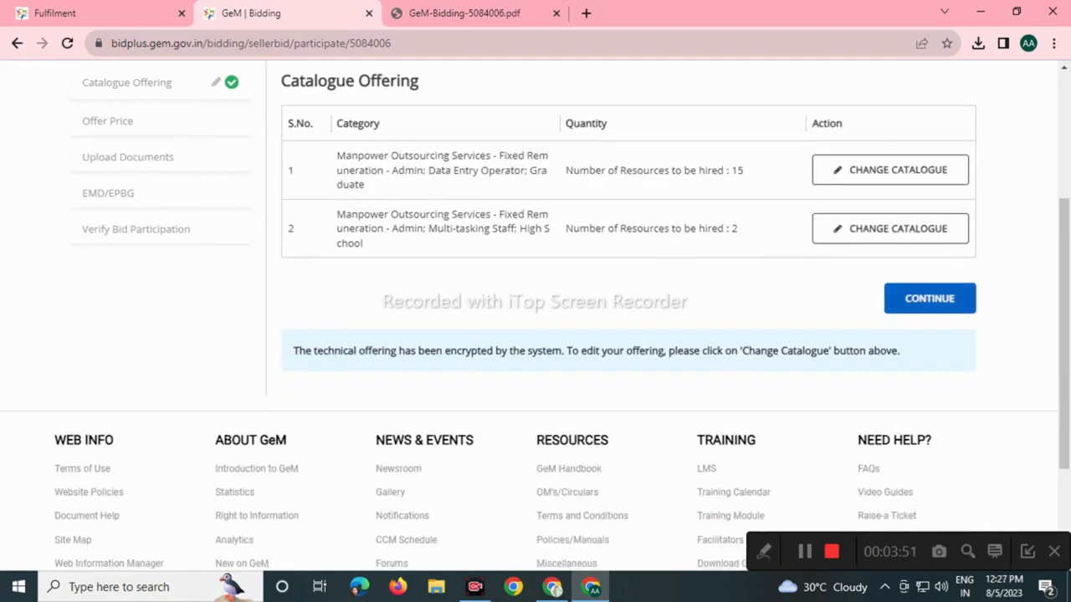
click(929, 299)
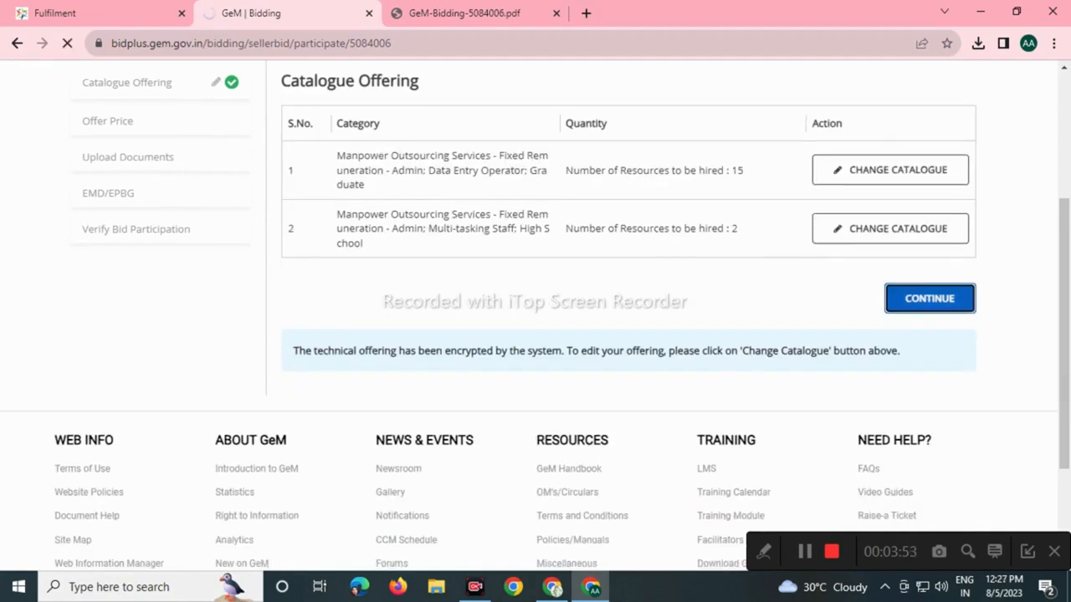
scroll(535, 318, down, 3)
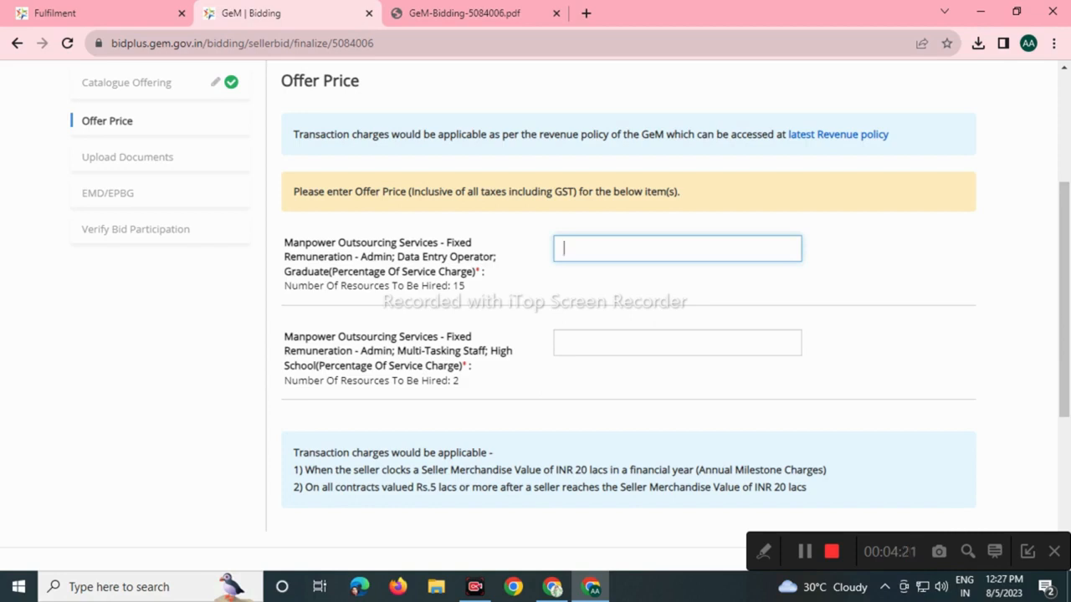
Set the Data Entry Operator offer price to the minimum allowed 3.85.
text(2.5)
click(691, 271)
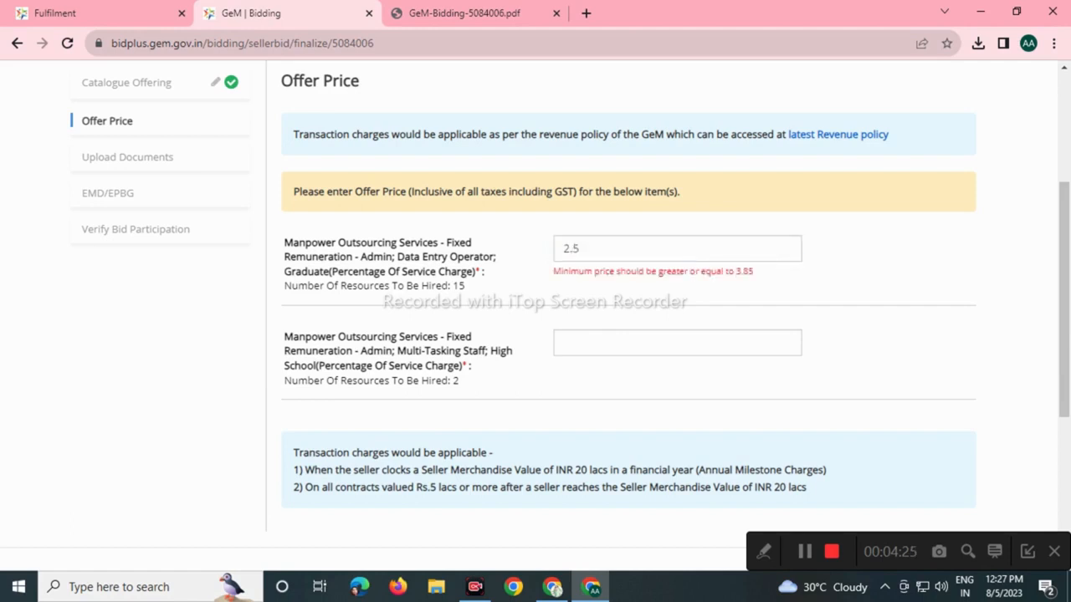
double_click(744, 271)
mouse_move(701, 271)
mouse_down()
mouse_move(661, 271)
mouse_move(688, 271)
mouse_up()
click(579, 248)
drag(579, 248, 562, 249)
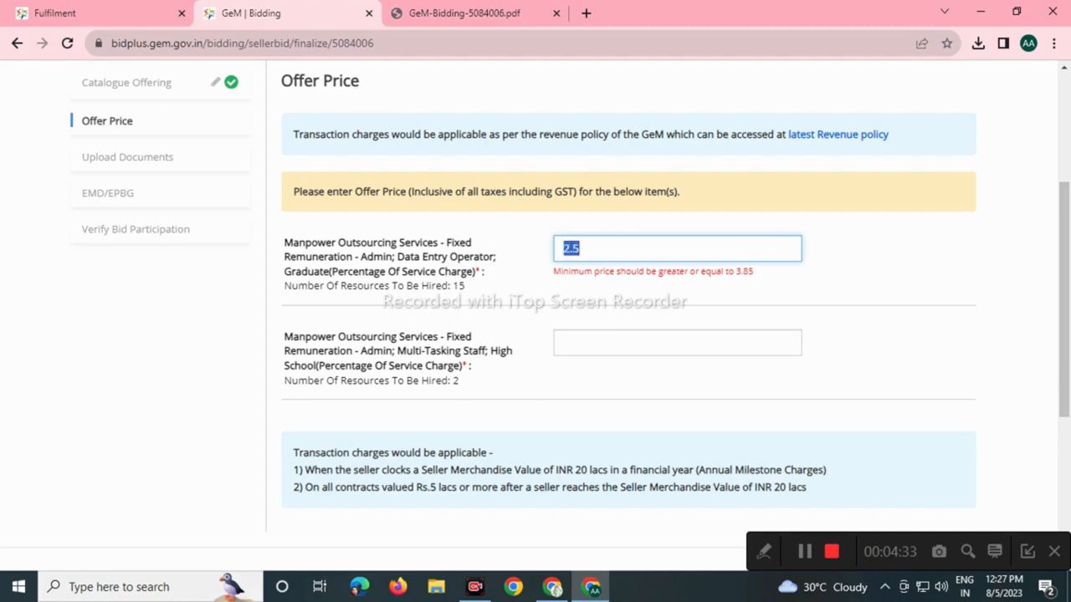
text(110)
click(669, 291)
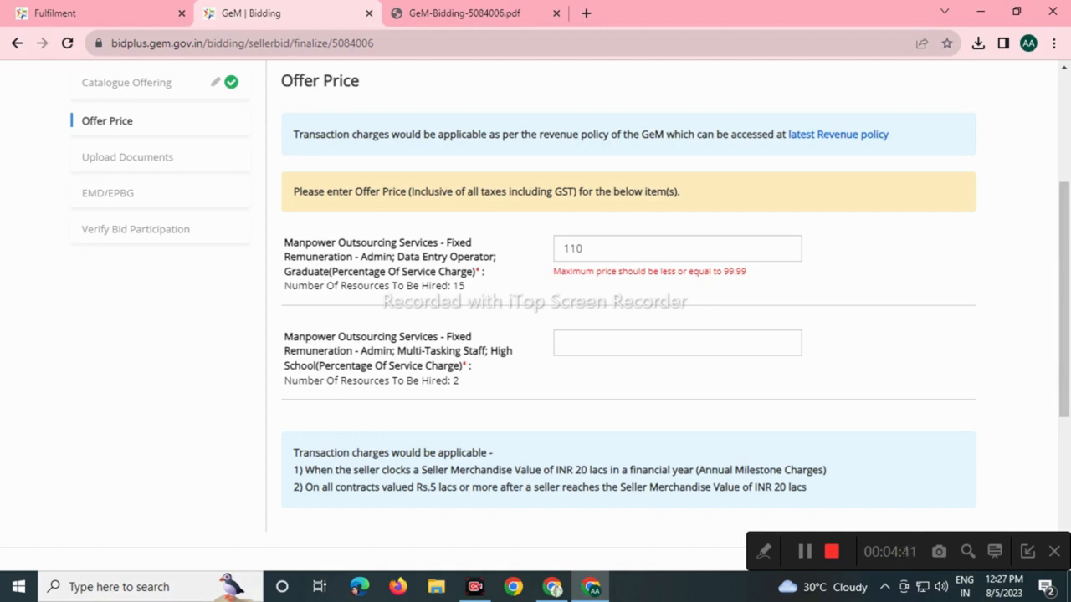
click(577, 249)
key(ctrl+a)
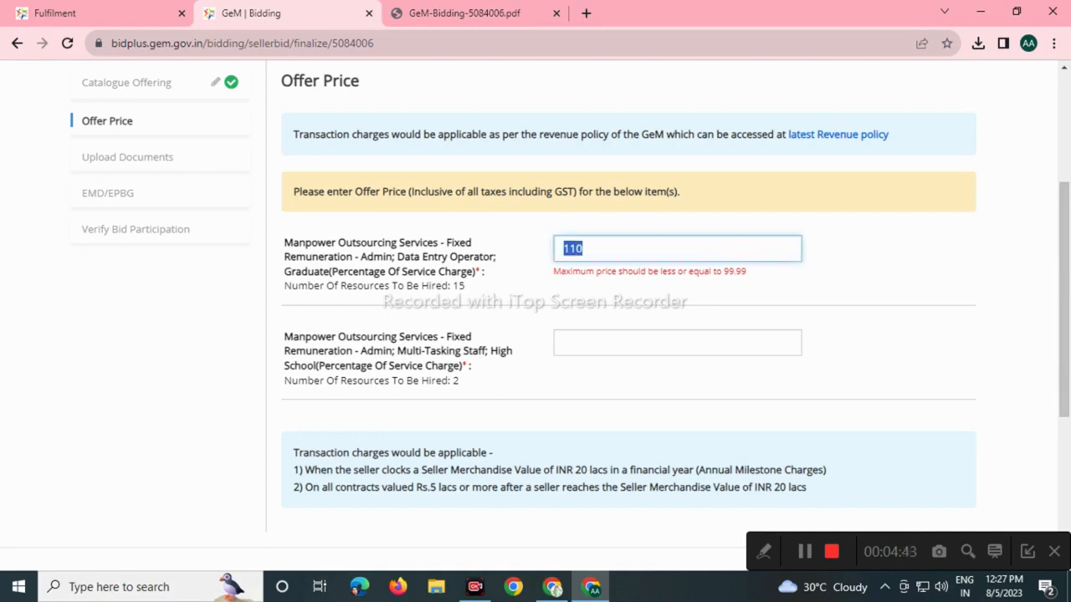
key(BackSpace)
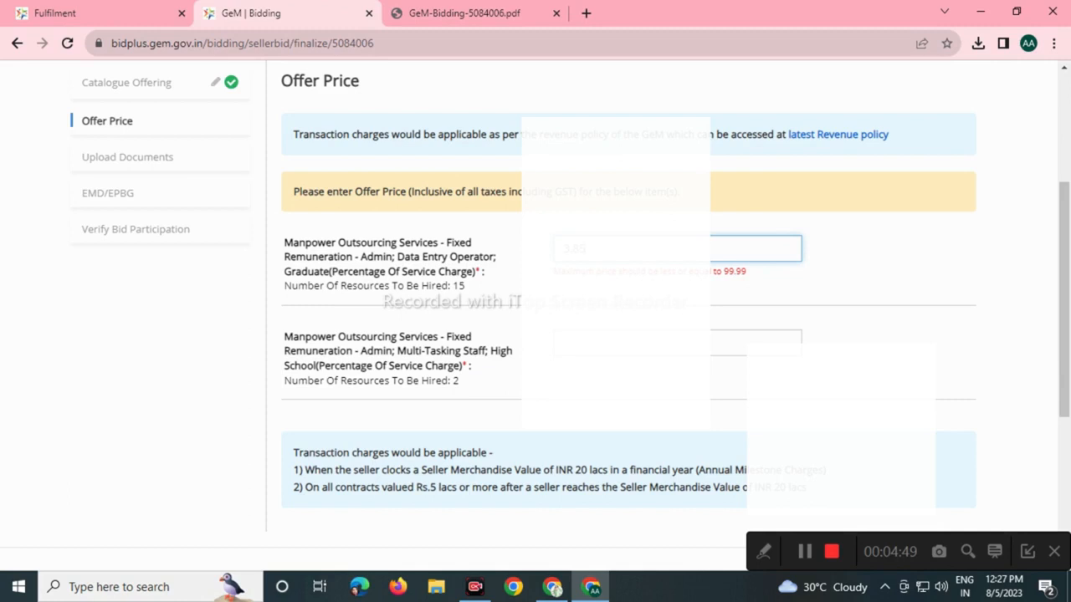
key(Return)
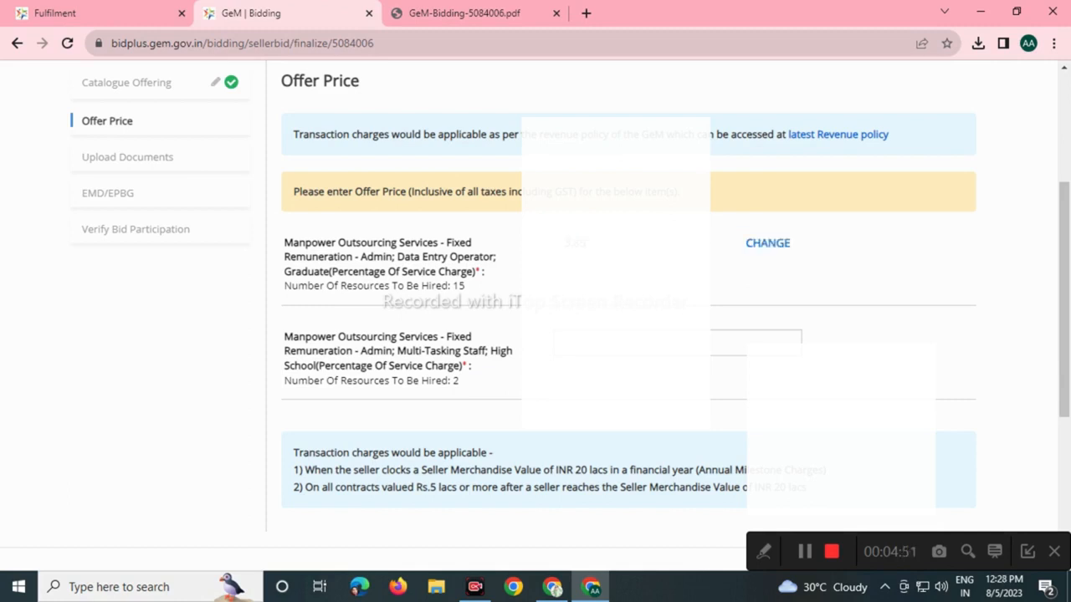
Set the Multi-Tasking Staff offer price to 3.85.
click(626, 343)
text(2.)
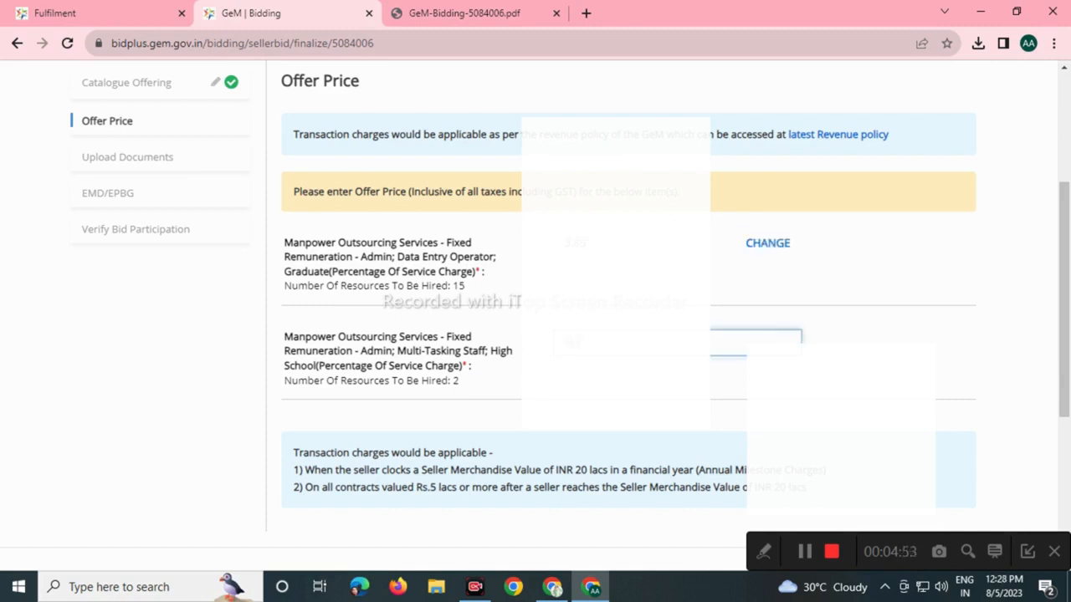
text(5)
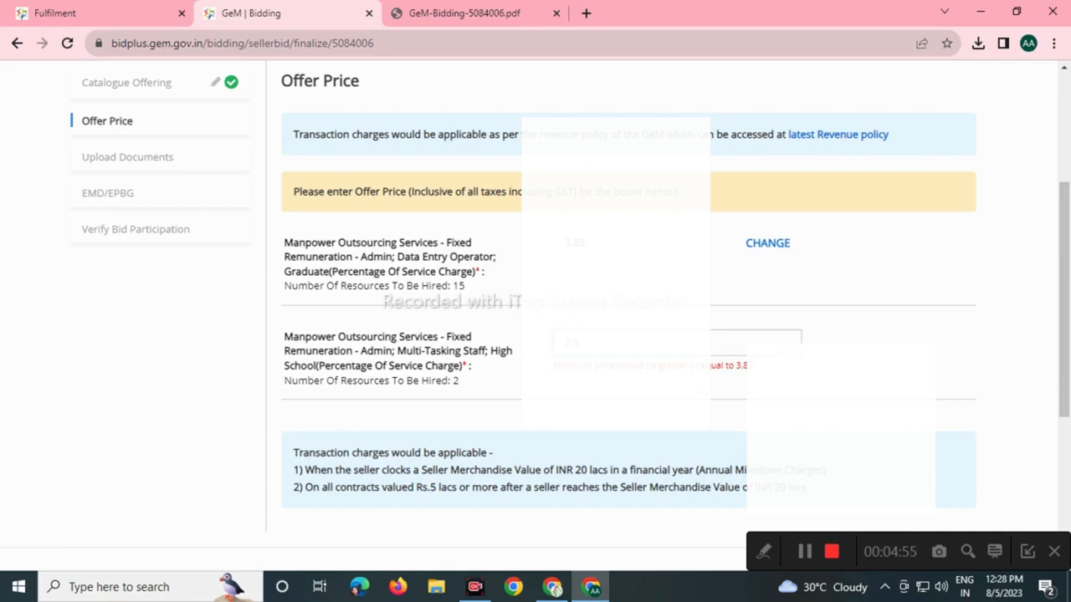
double_click(570, 342)
key(BackSpace)
text(3.85)
scroll(627, 334, down, 3)
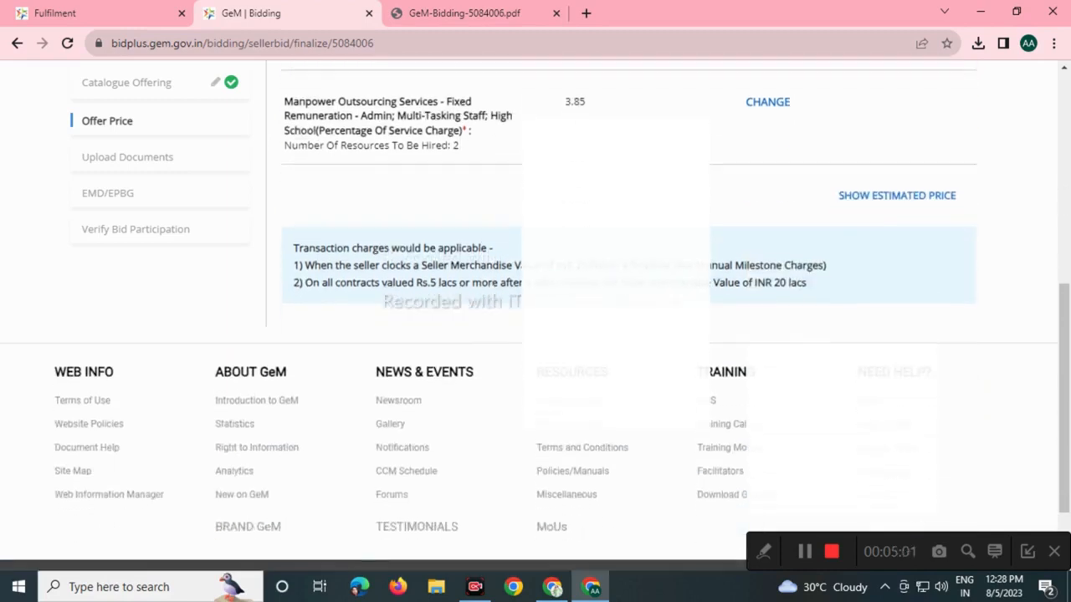
scroll(627, 335, up, 2)
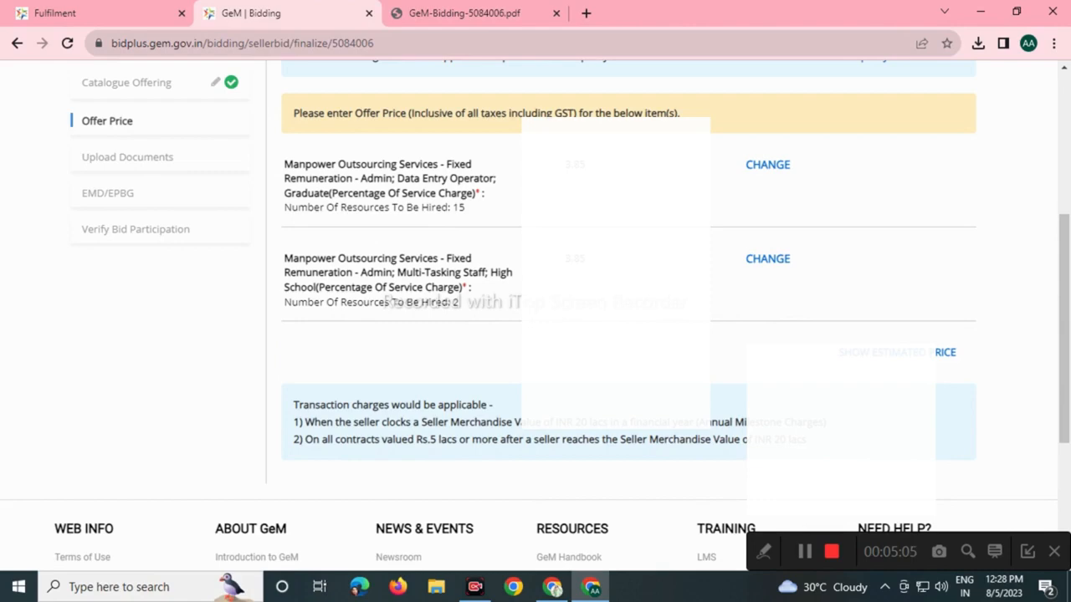
Review the estimated Total Price summary, then encrypt and save the offer prices.
click(895, 352)
scroll(528, 301, down, 3)
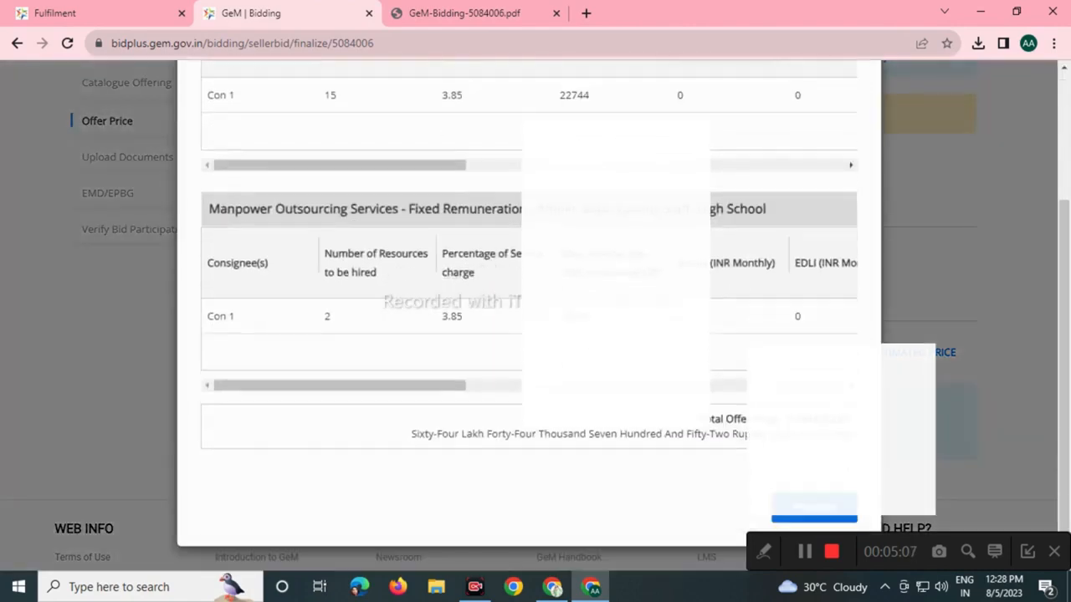
drag(339, 385, 719, 384)
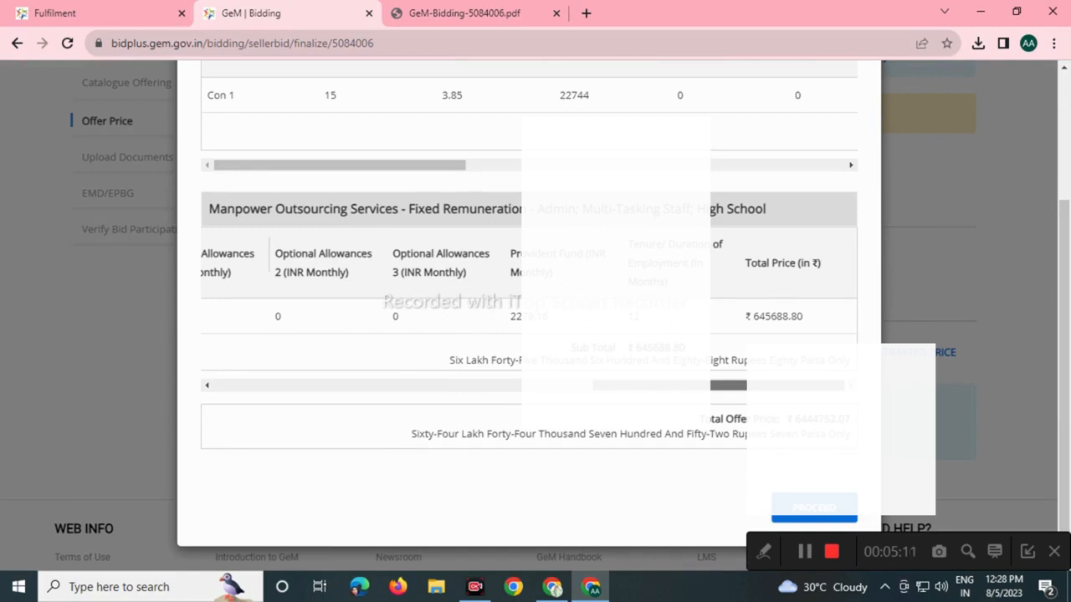
drag(205, 95, 418, 209)
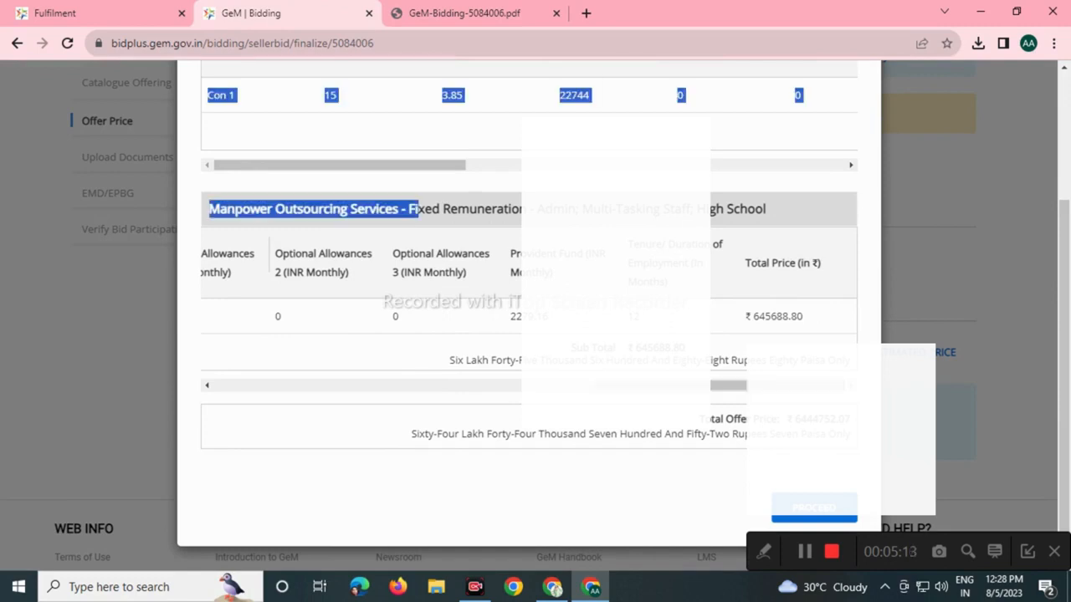
scroll(528, 117, right, 5)
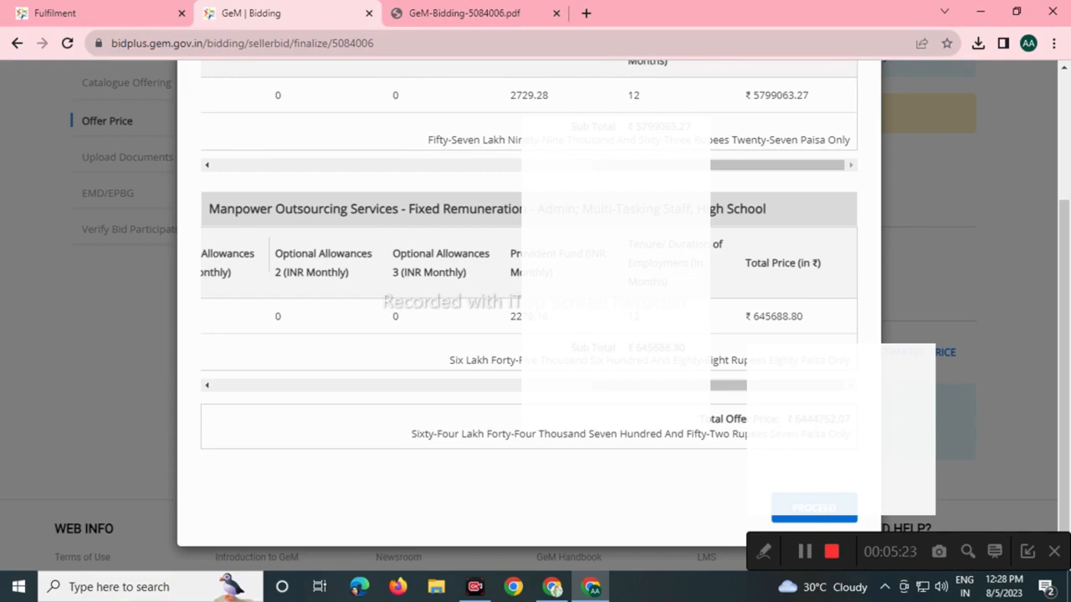
click(813, 512)
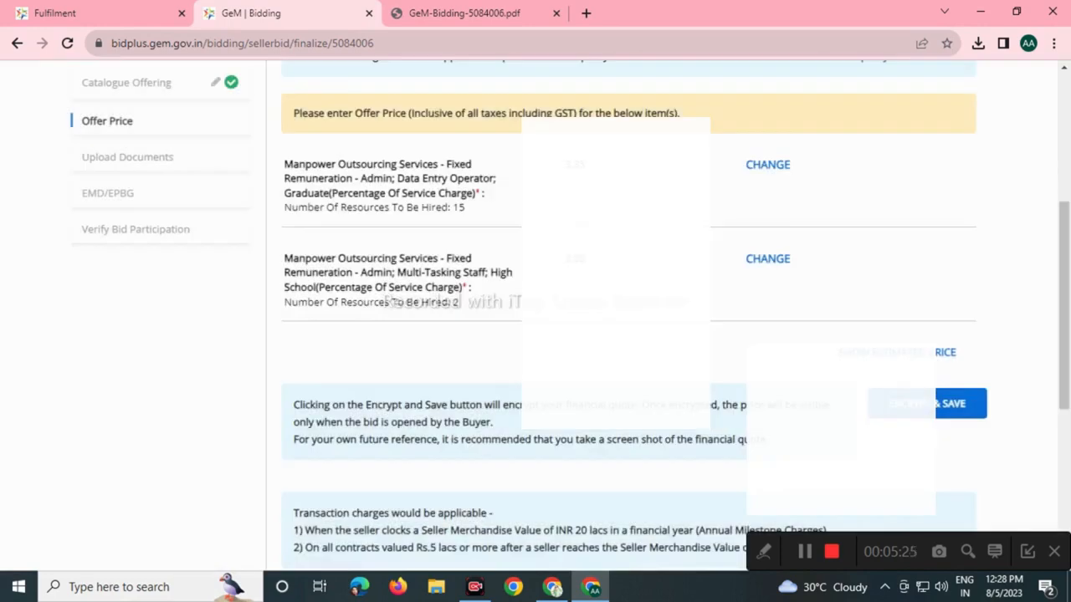
click(954, 403)
key(Return)
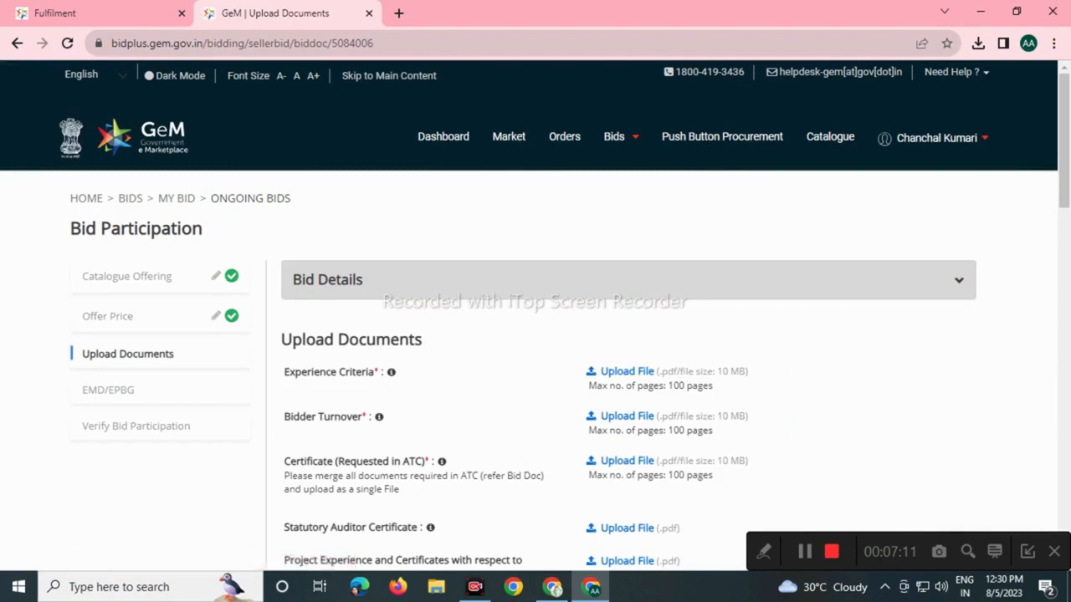
scroll(535, 335, down, 7)
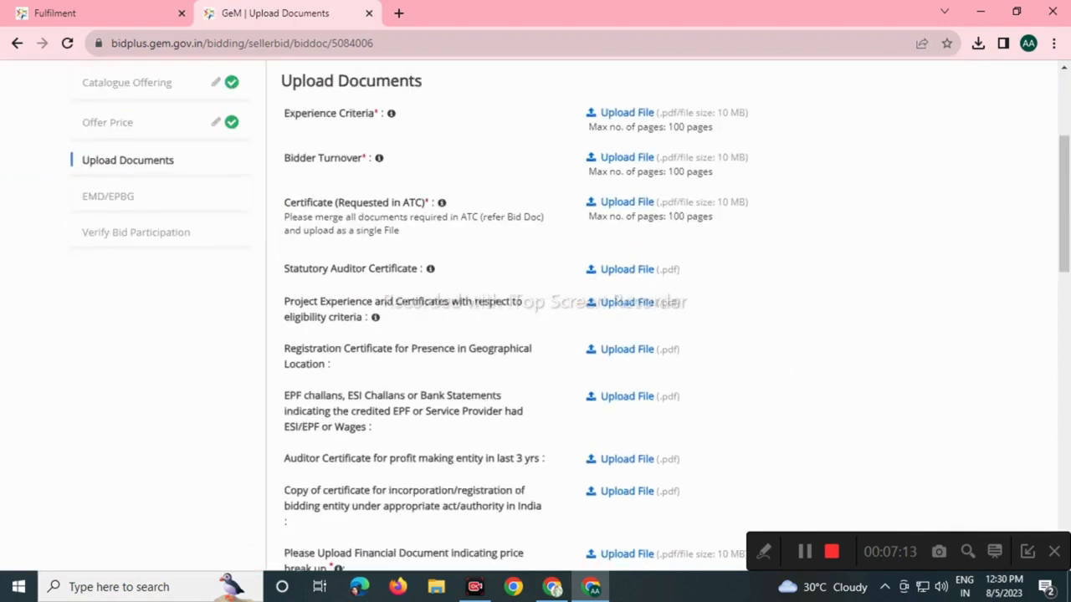
scroll(535, 335, up, 5)
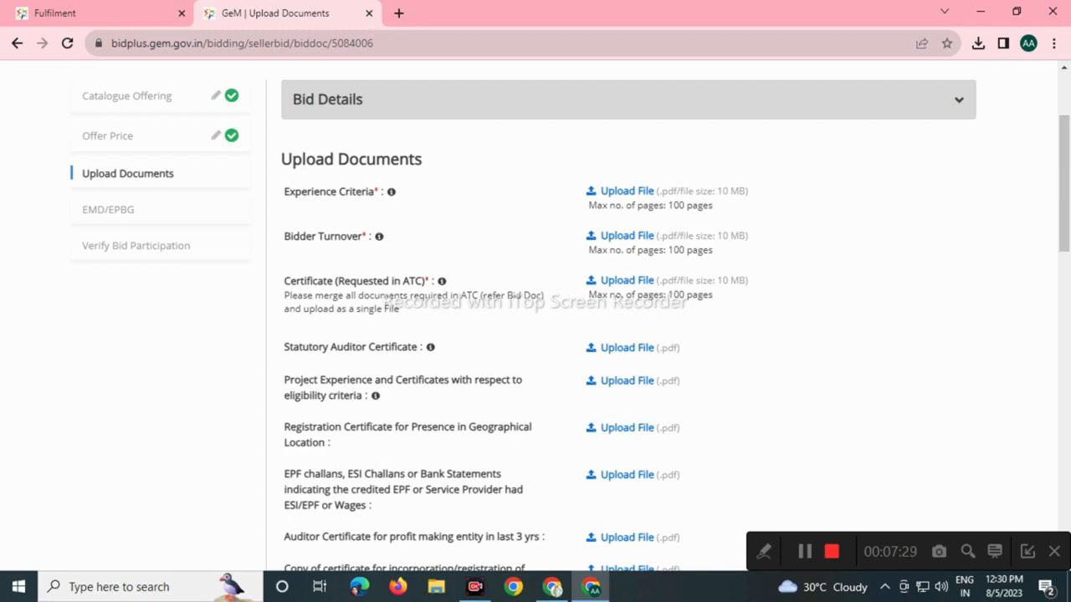
mouse_move(441, 282)
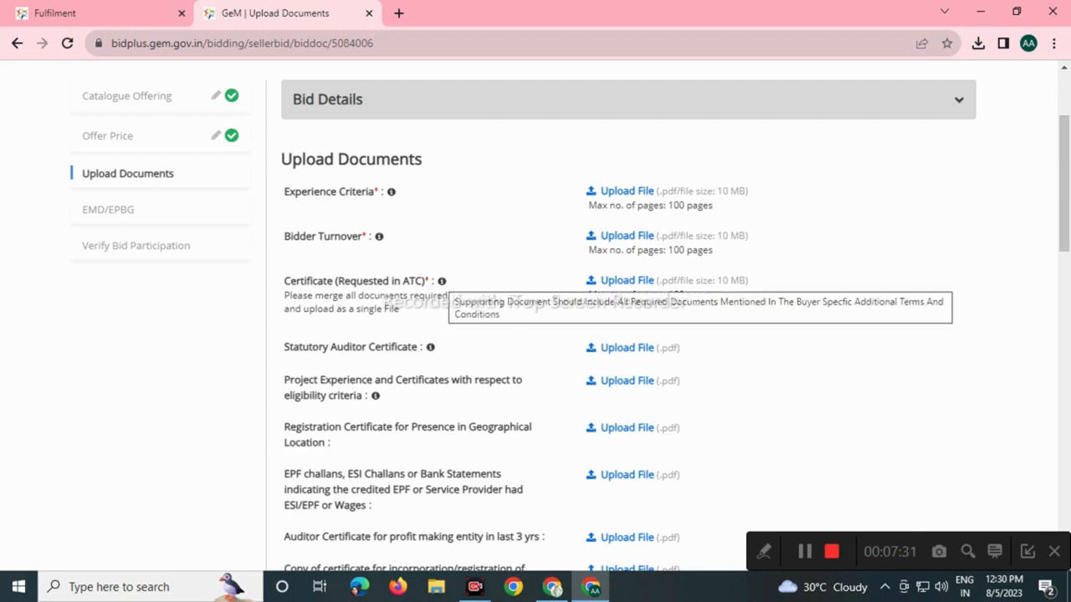
mouse_move(379, 237)
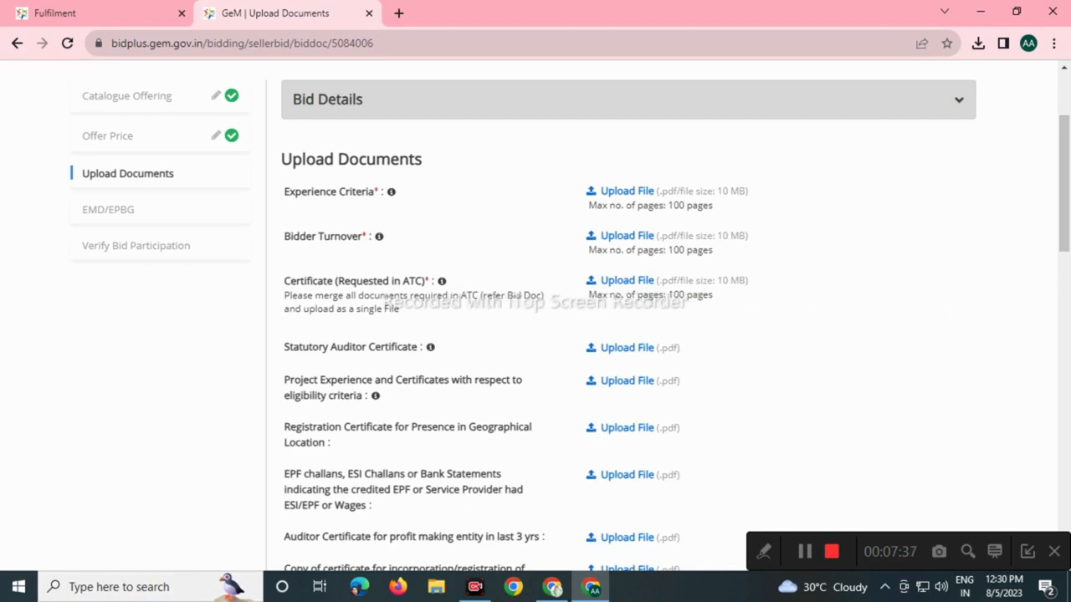
mouse_move(391, 192)
mouse_move(430, 347)
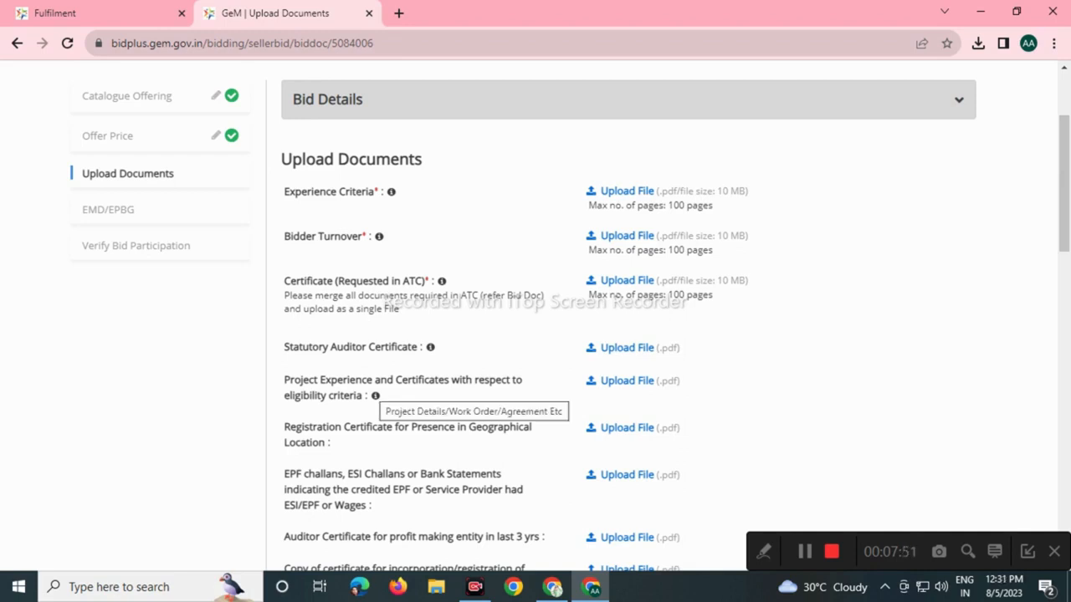
mouse_move(374, 395)
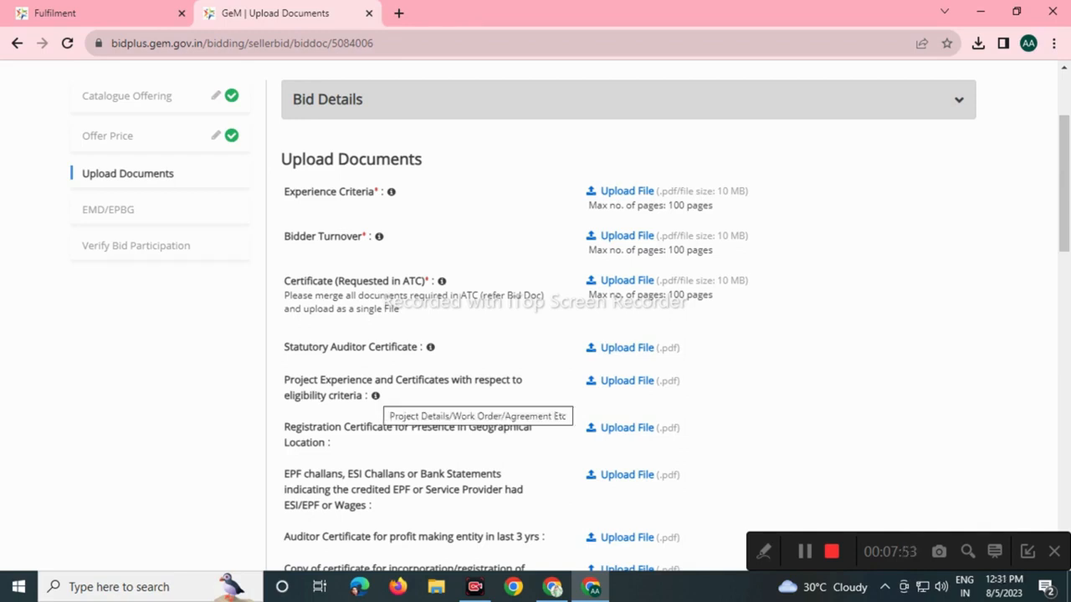
scroll(669, 318, down, 2)
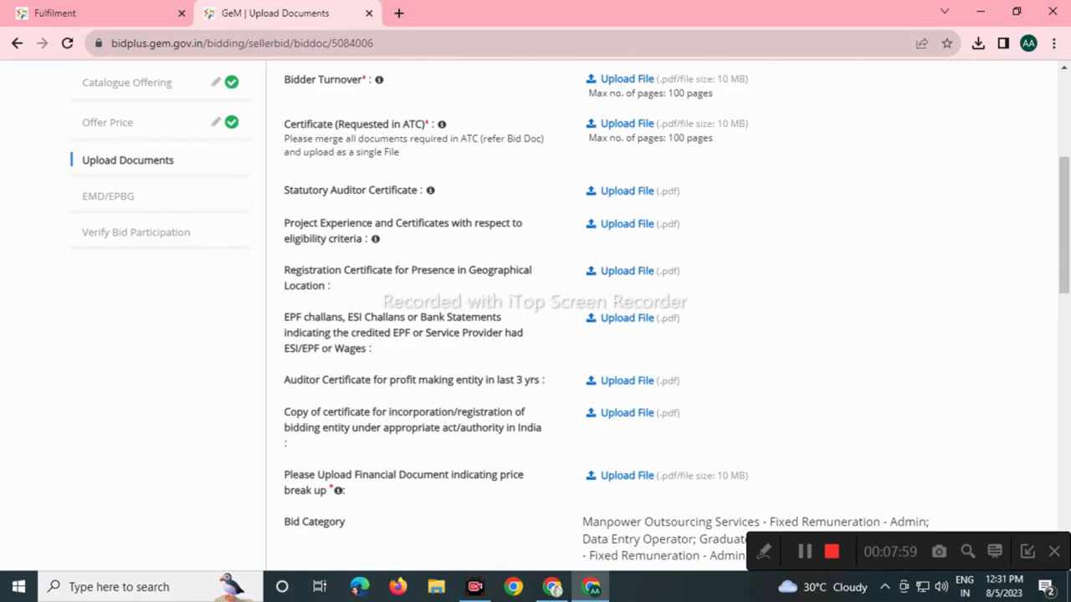
scroll(669, 310, down, 2)
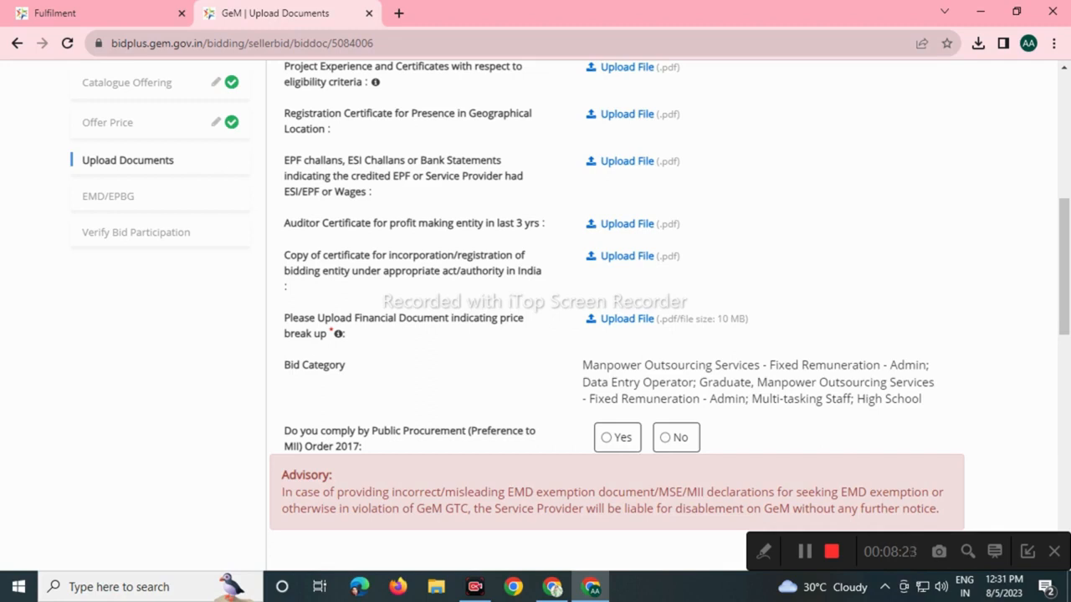
Return to the top of Upload Documents with the TENDER DOCUMENTS file picker open.
mouse_move(338, 333)
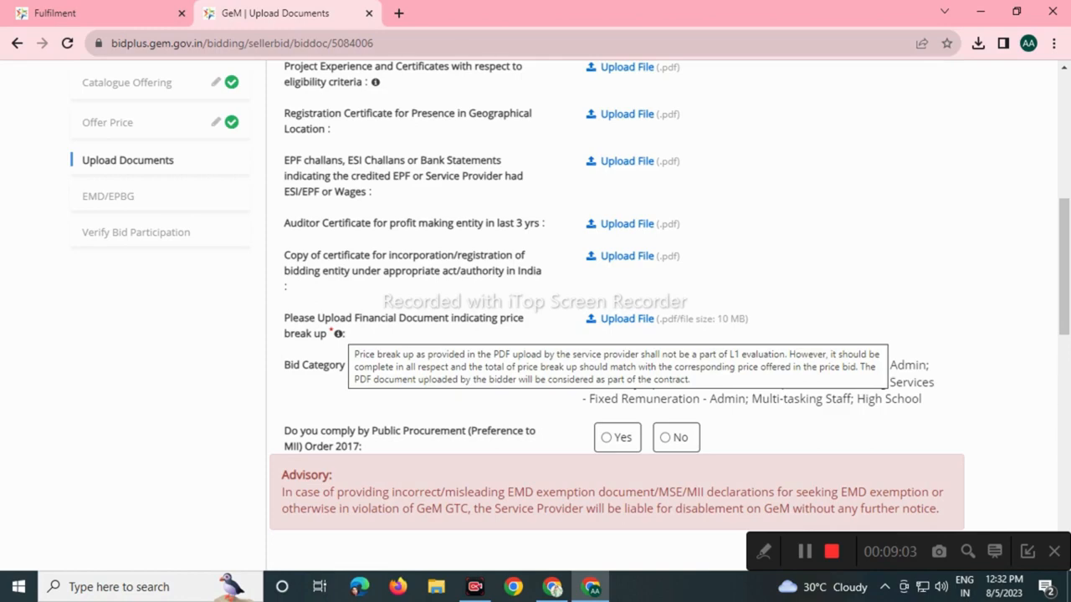
scroll(535, 318, up, 3)
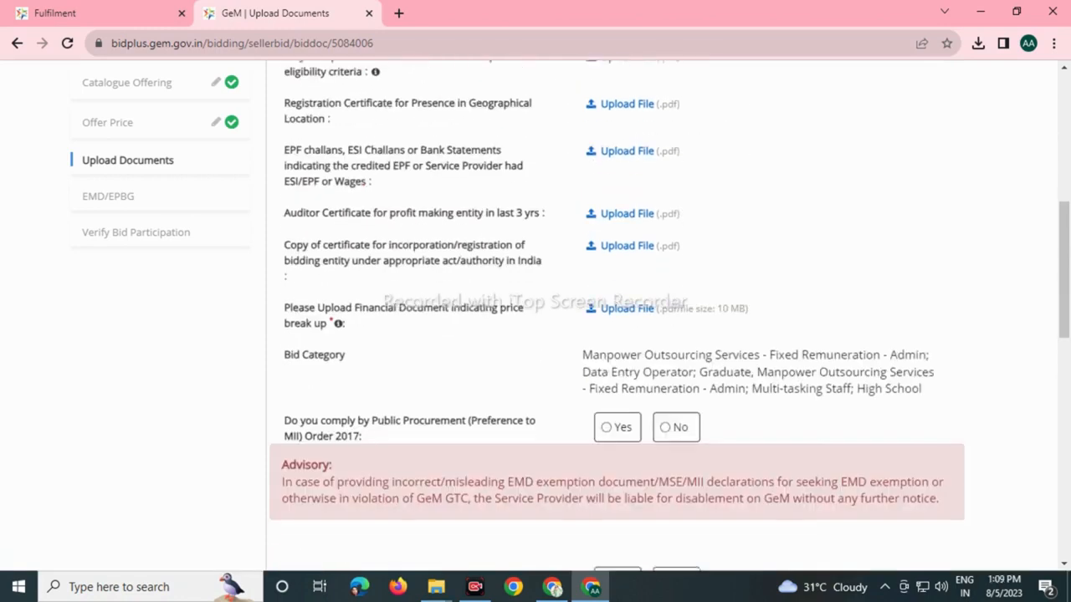
scroll(535, 318, down, 2)
scroll(536, 318, up, 6)
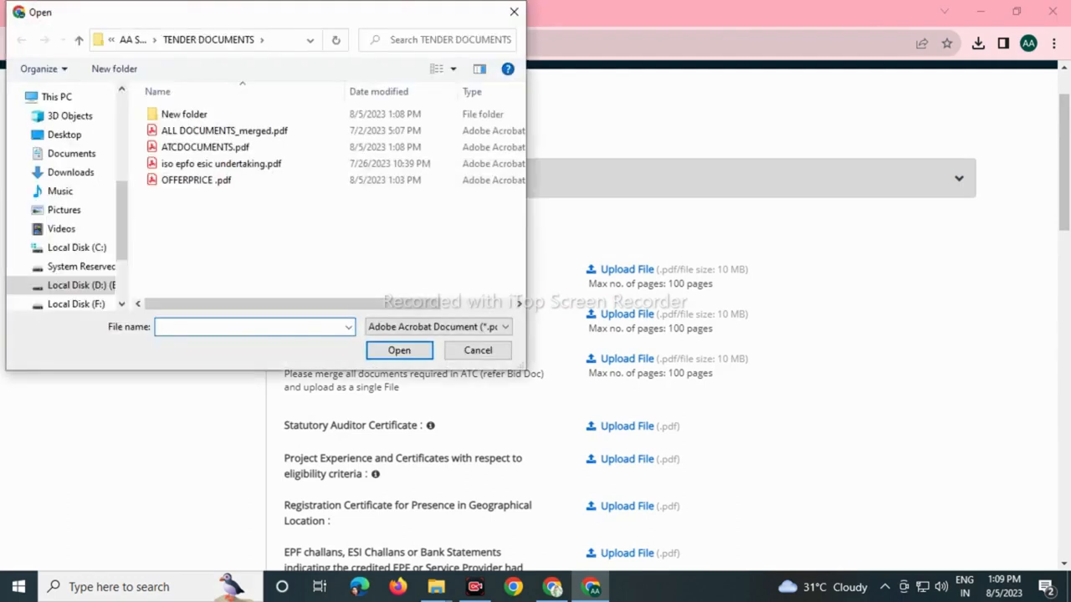
Upload ALL DOCUMENTS_merged.pdf for Bidder Turnover and ATCDOCUMENTS.pdf as the ATC certificate.
click(224, 130)
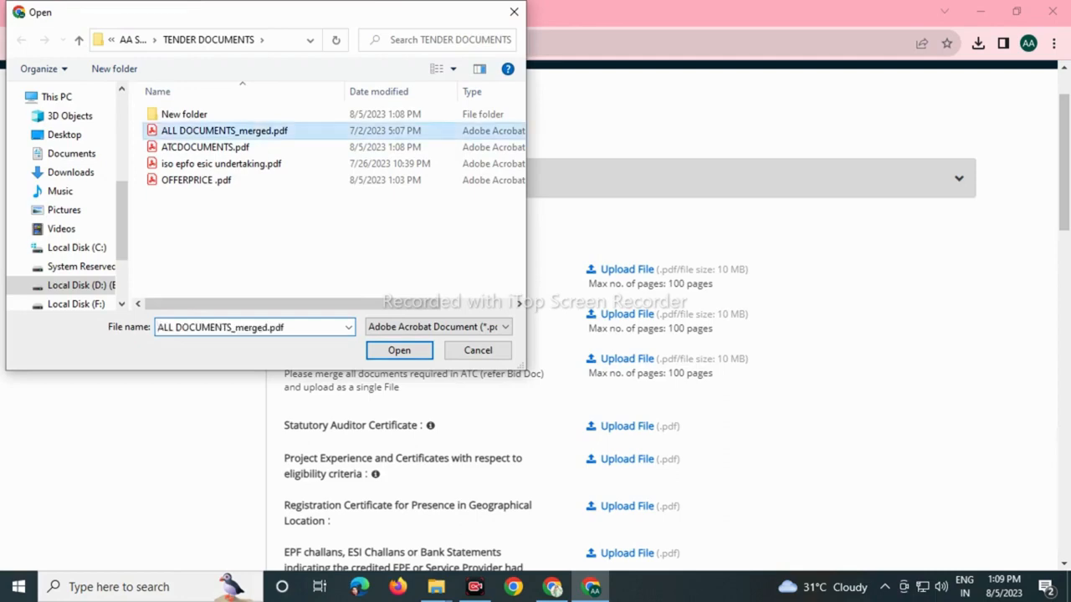
key(Return)
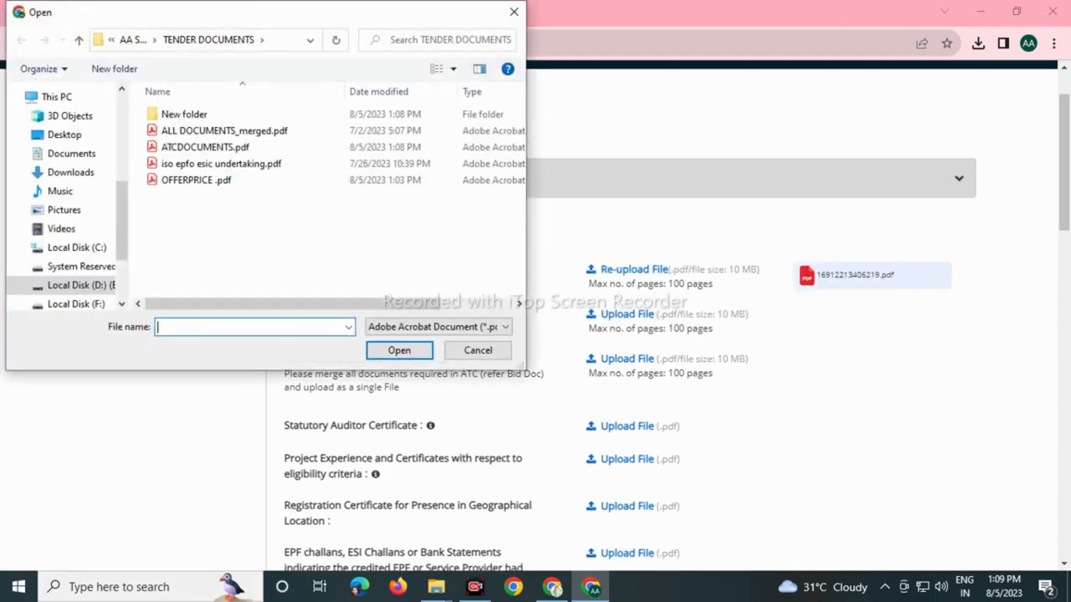
click(224, 130)
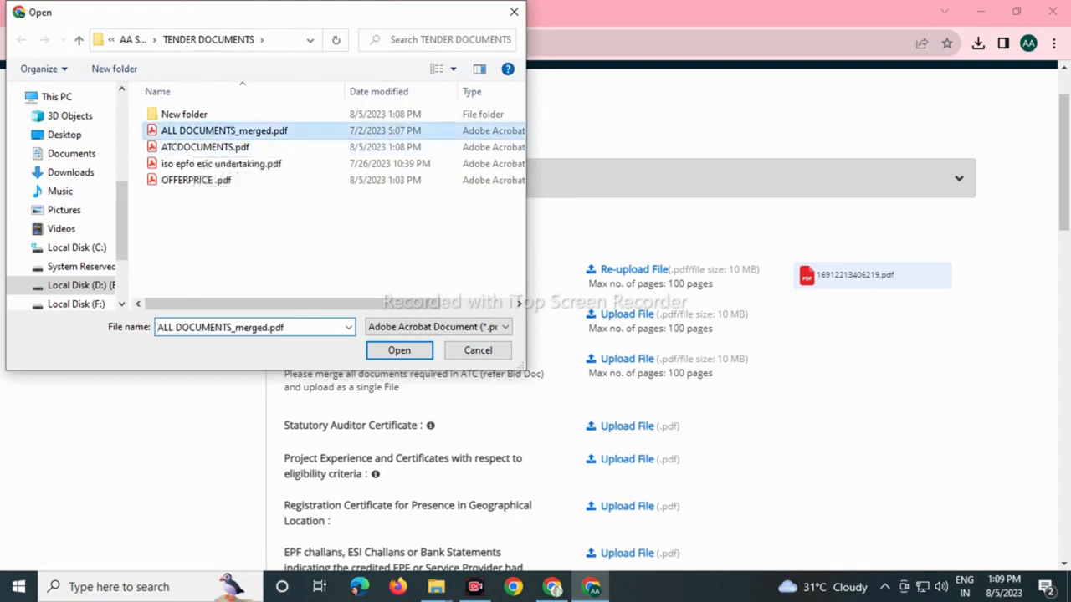
double_click(224, 130)
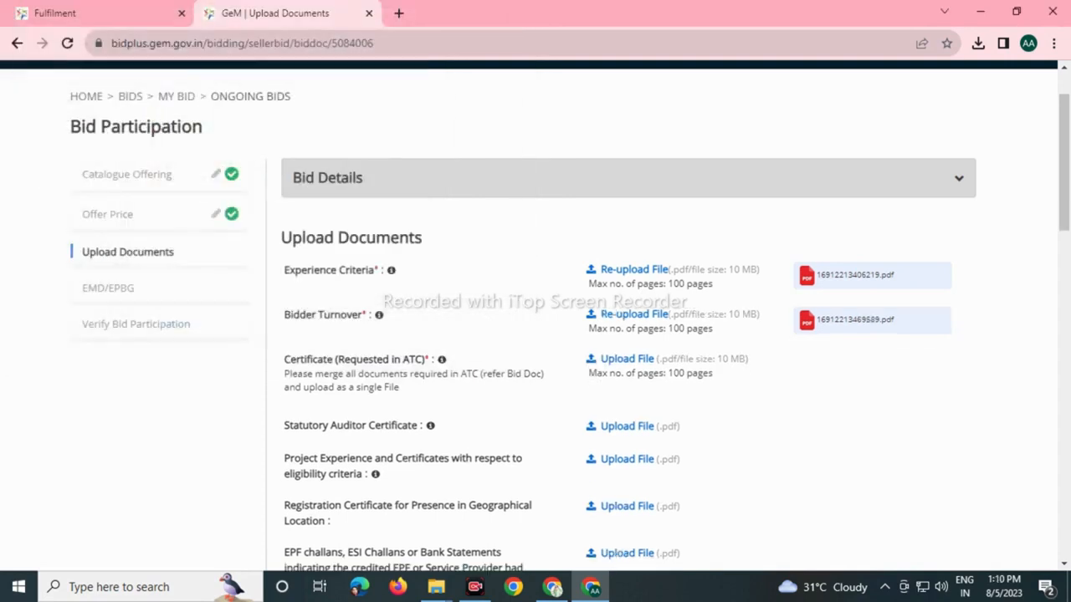
click(626, 358)
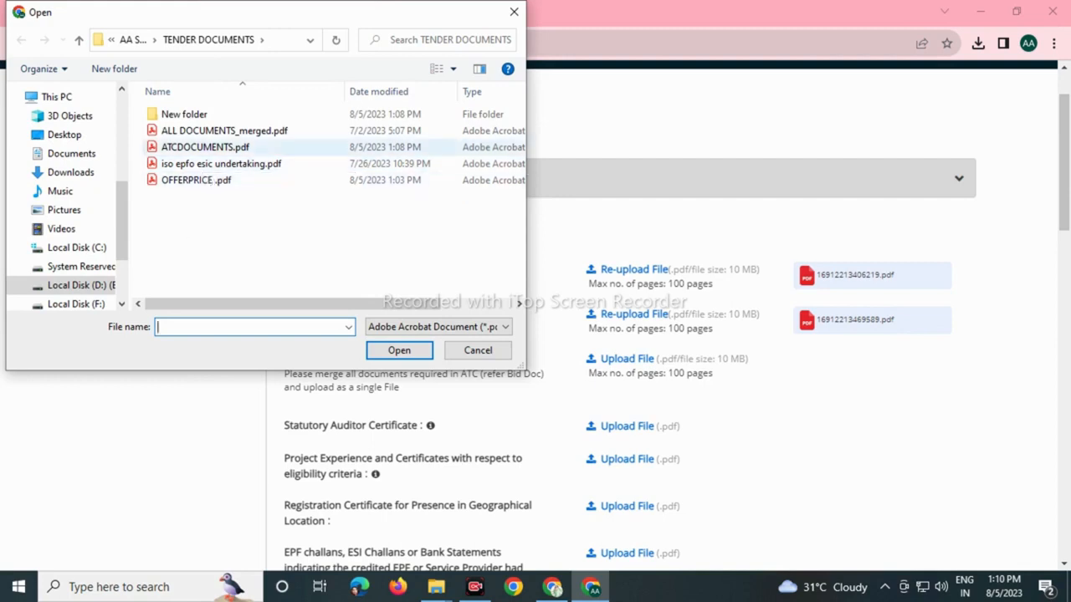
click(205, 147)
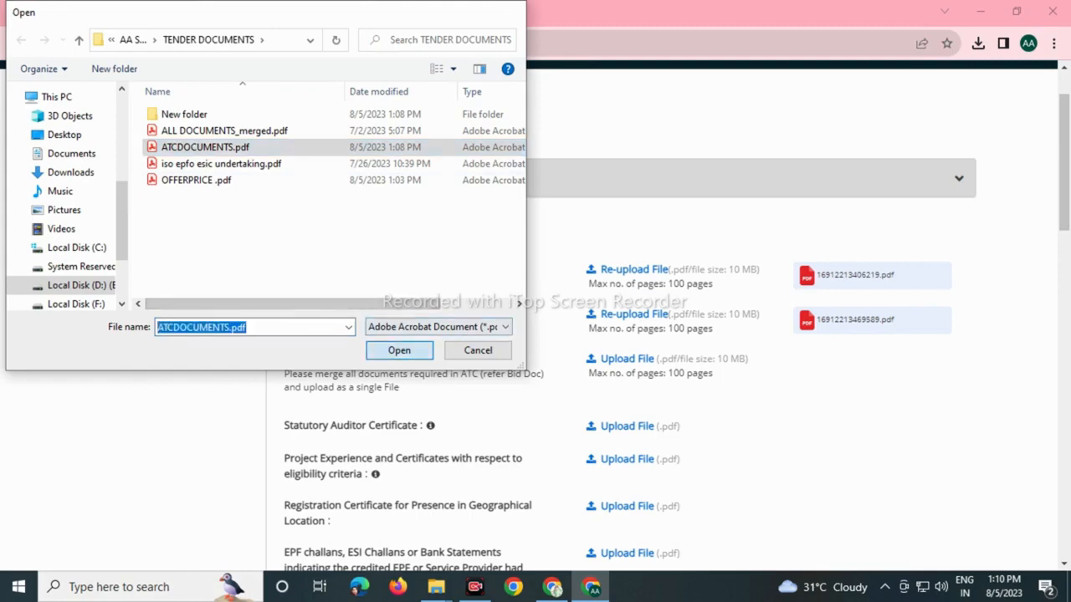
double_click(205, 146)
Attach ALL DOCUMENTS_merged.pdf for Statutory Auditor Certificate, Project Experience and Registration Certificate.
scroll(535, 335, down, 2)
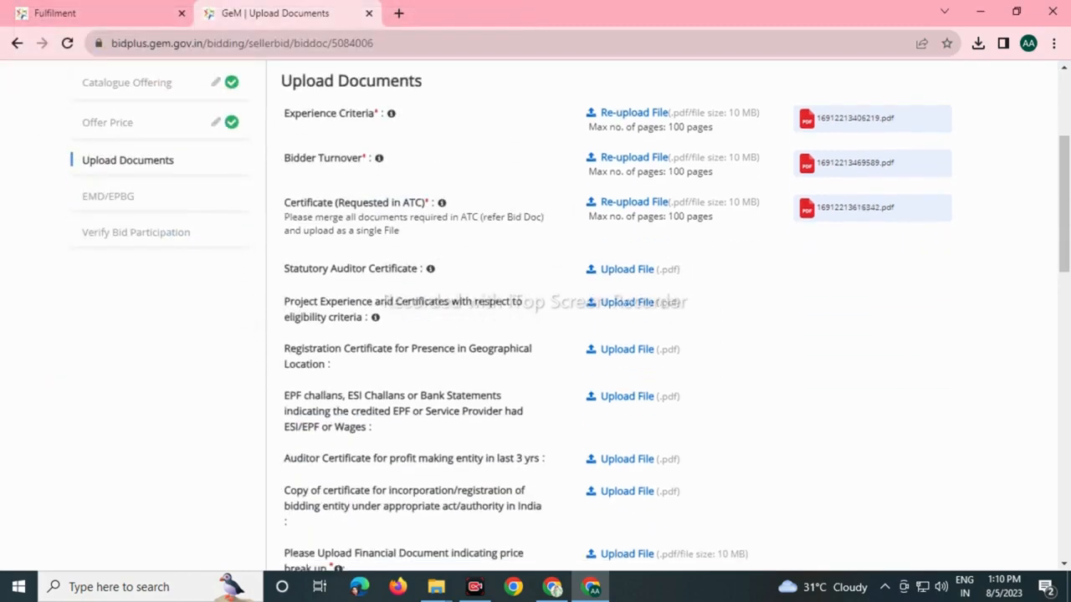
click(225, 131)
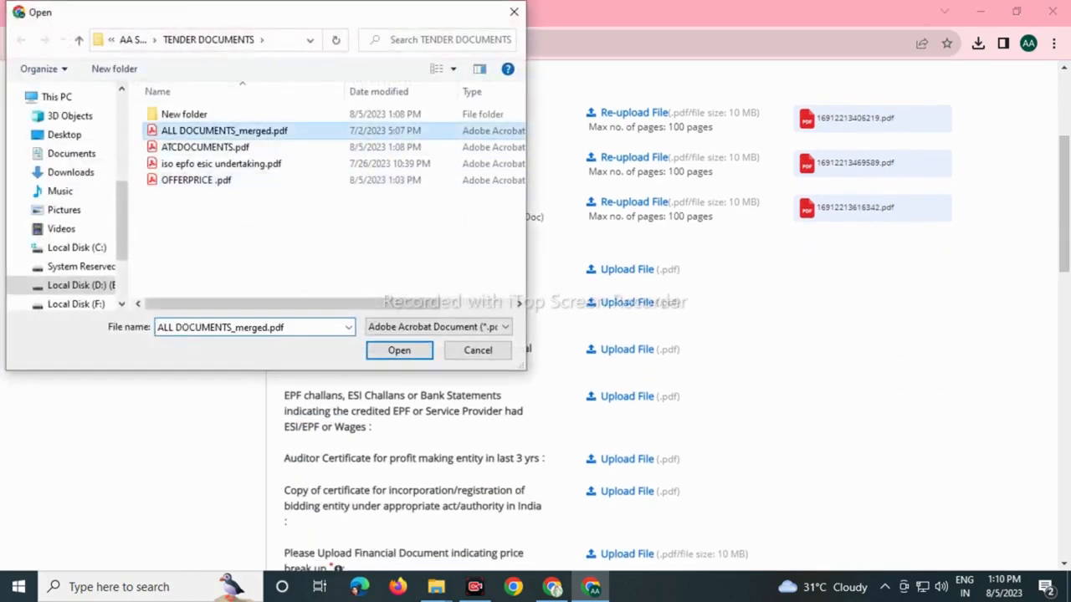
click(399, 349)
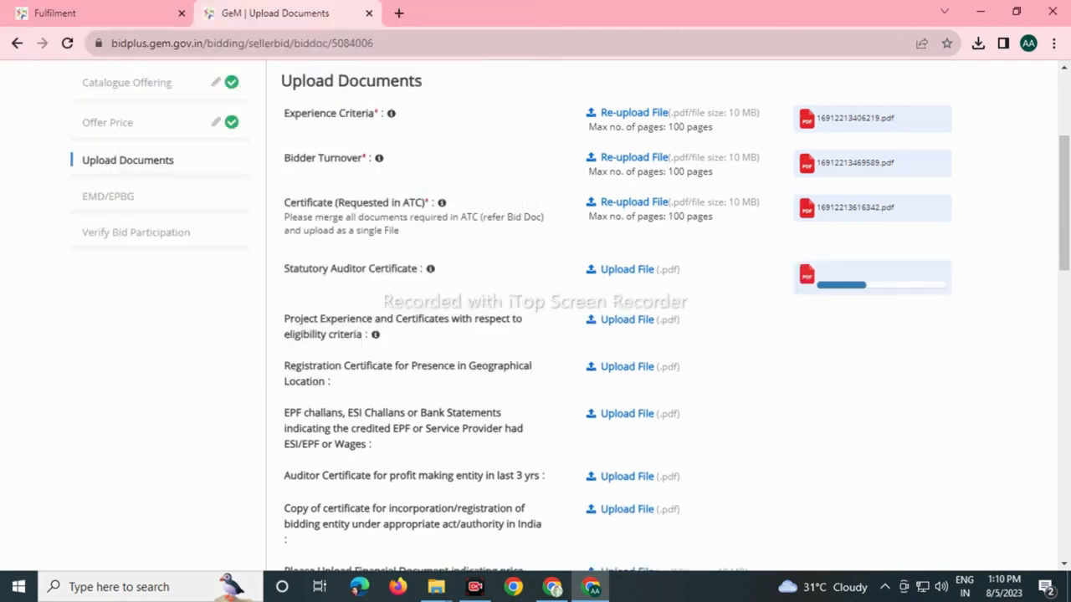
click(626, 312)
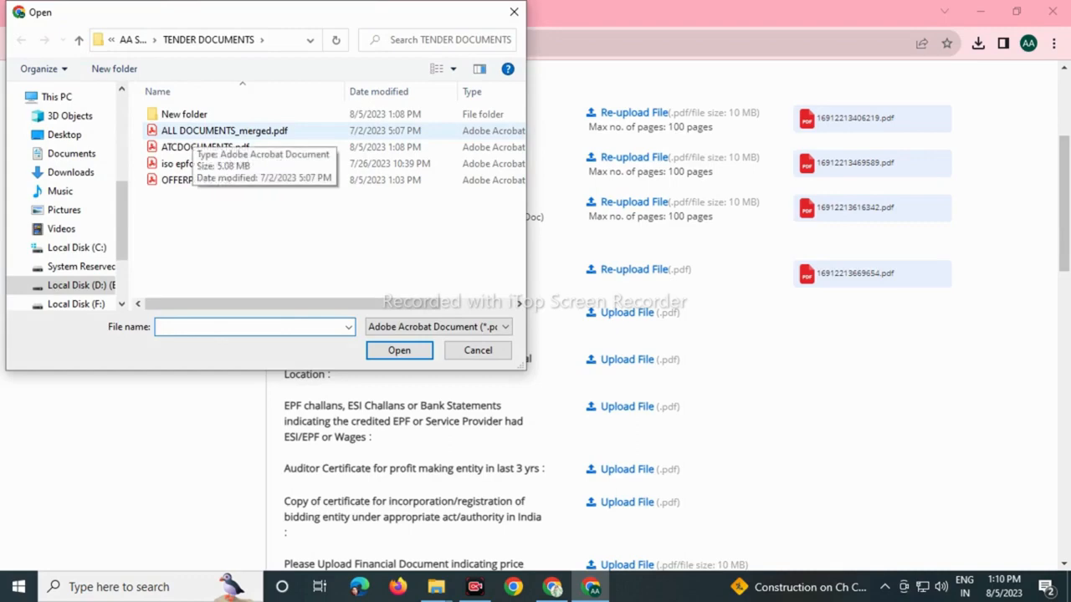
click(220, 131)
click(399, 350)
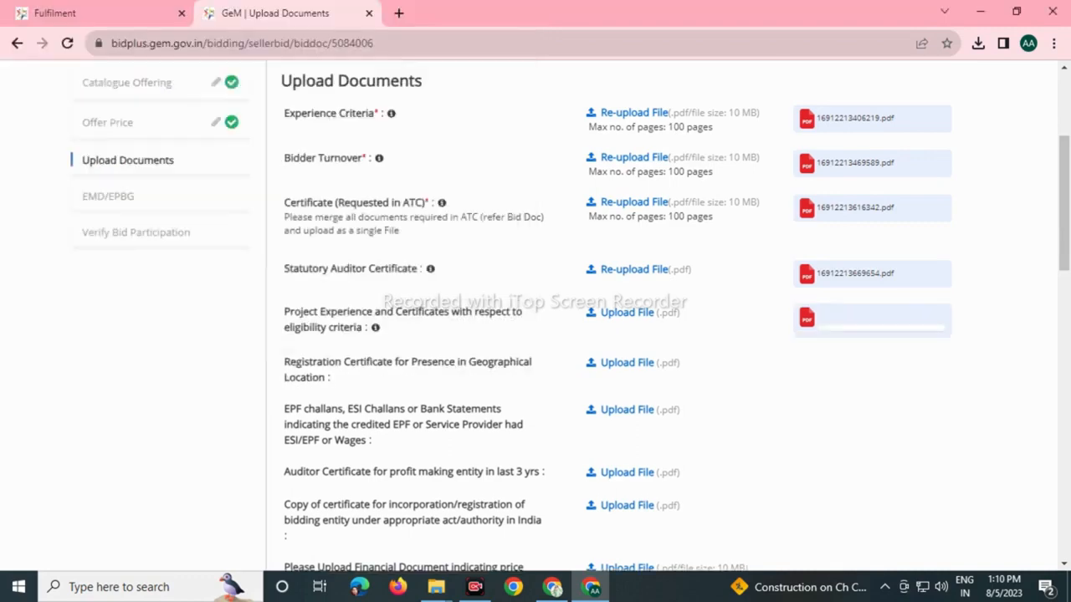
click(627, 312)
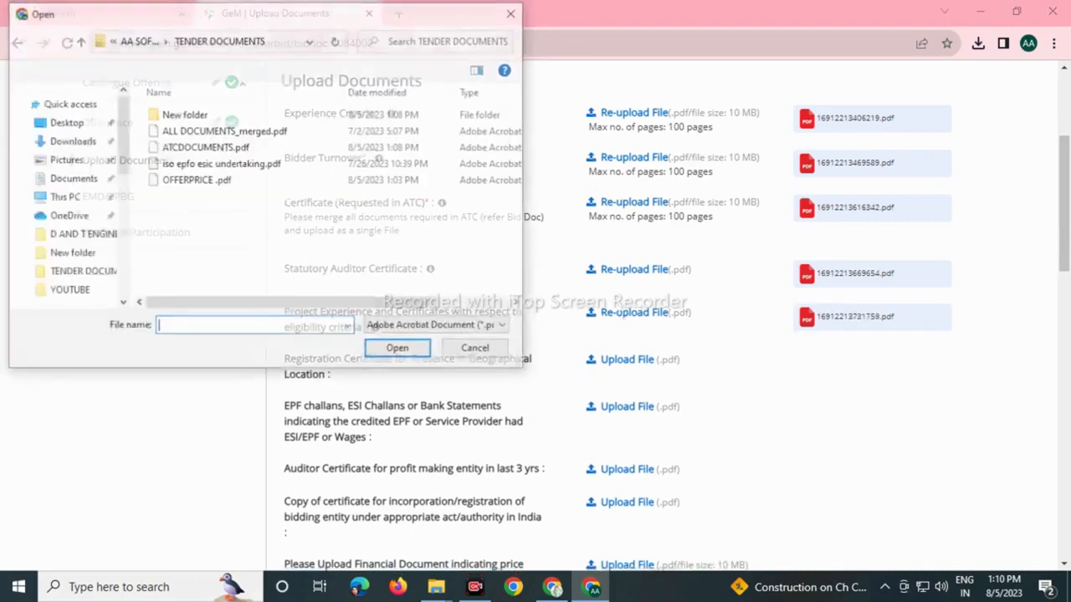
click(219, 130)
click(399, 350)
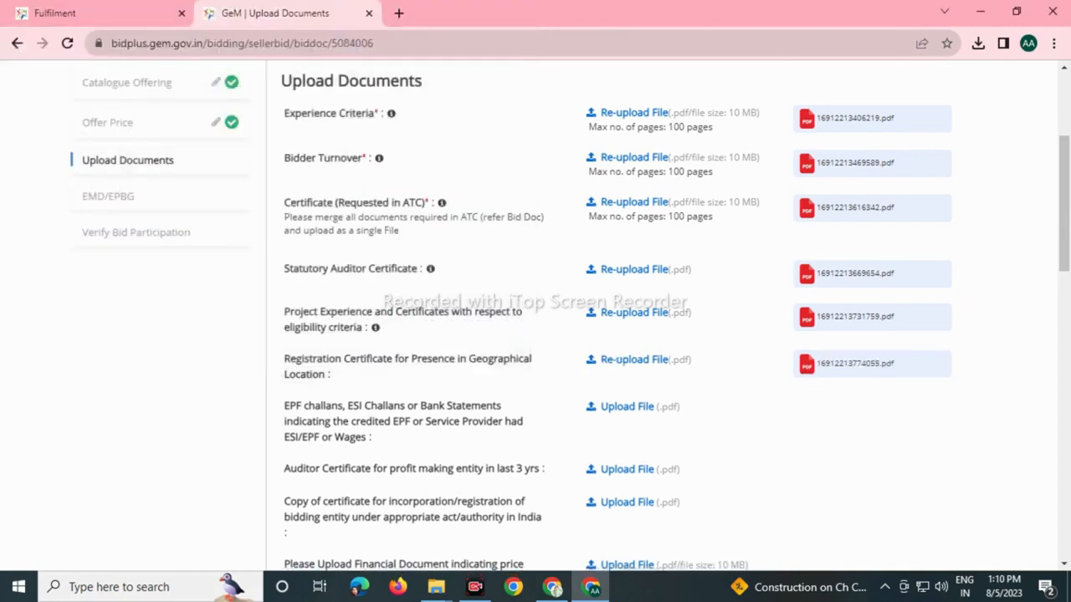
Attach ALL DOCUMENTS_merged.pdf for the EPF challans and profit-making Auditor Certificate items.
click(627, 407)
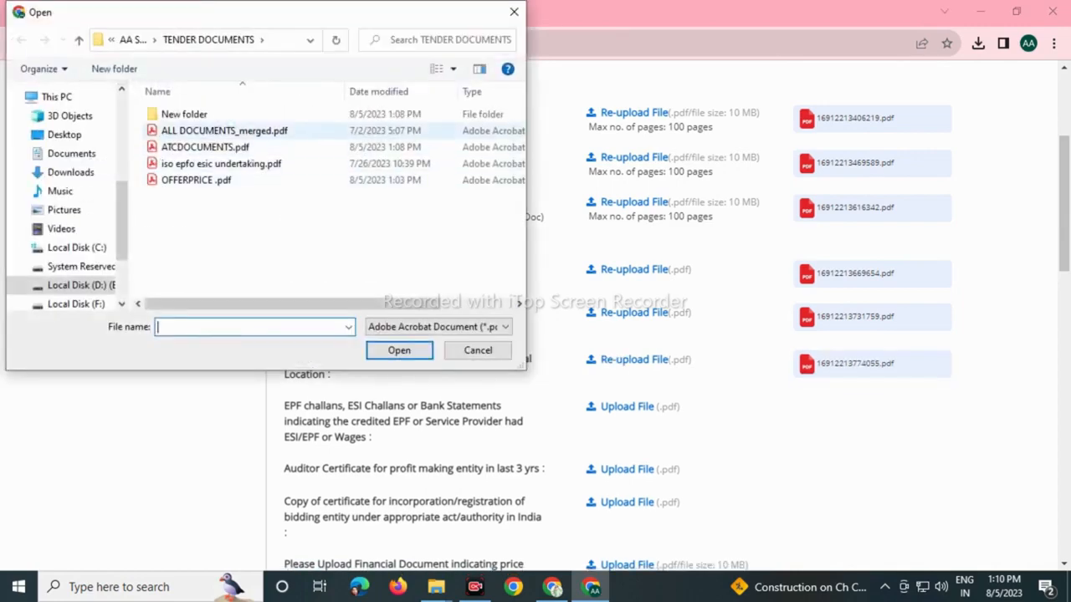
click(219, 130)
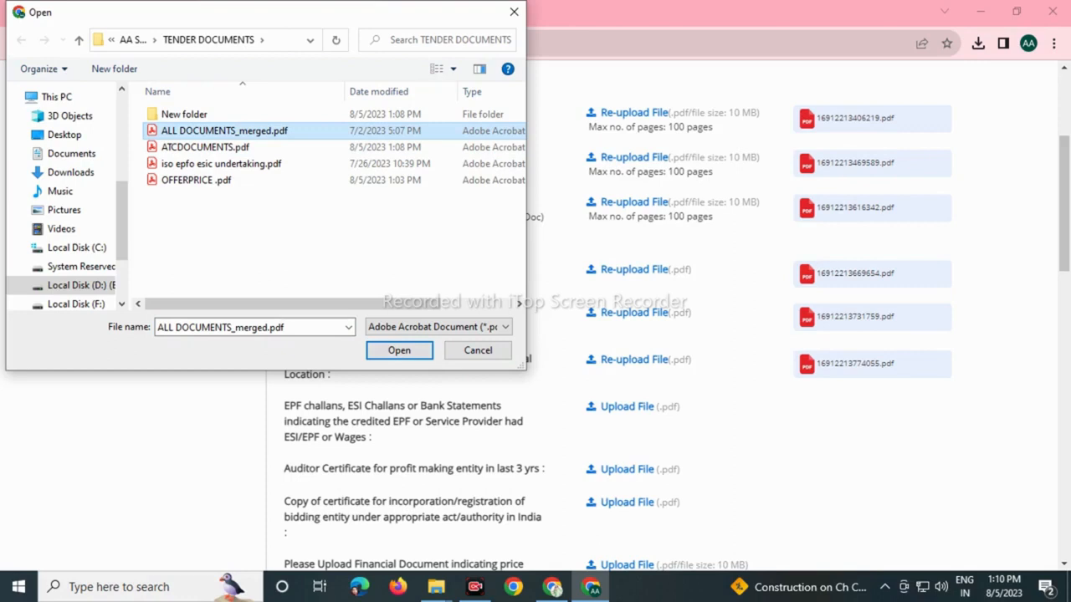
click(399, 350)
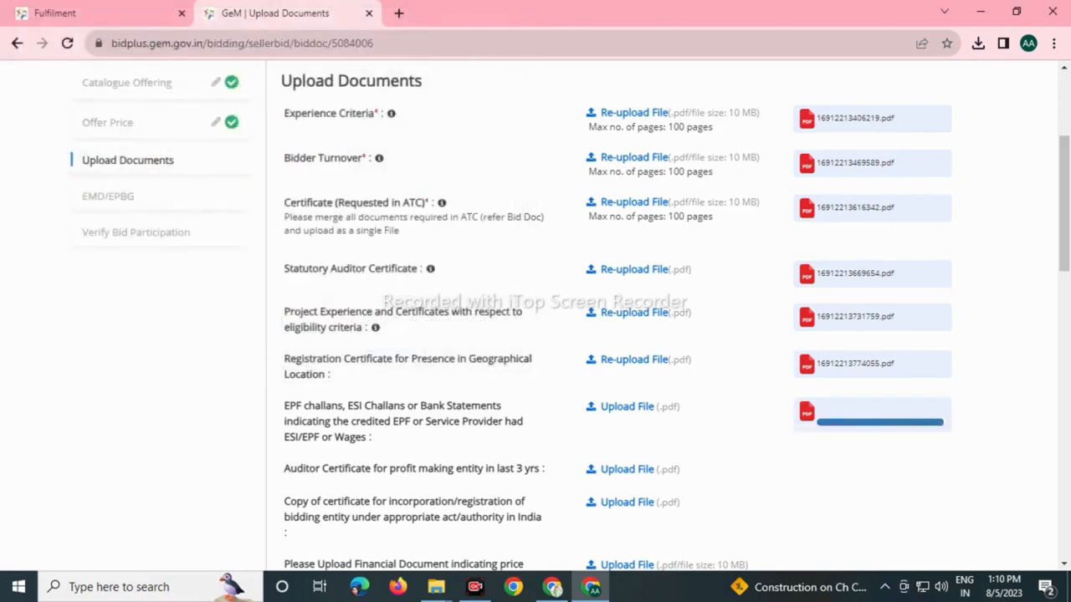
scroll(675, 315, down, 1)
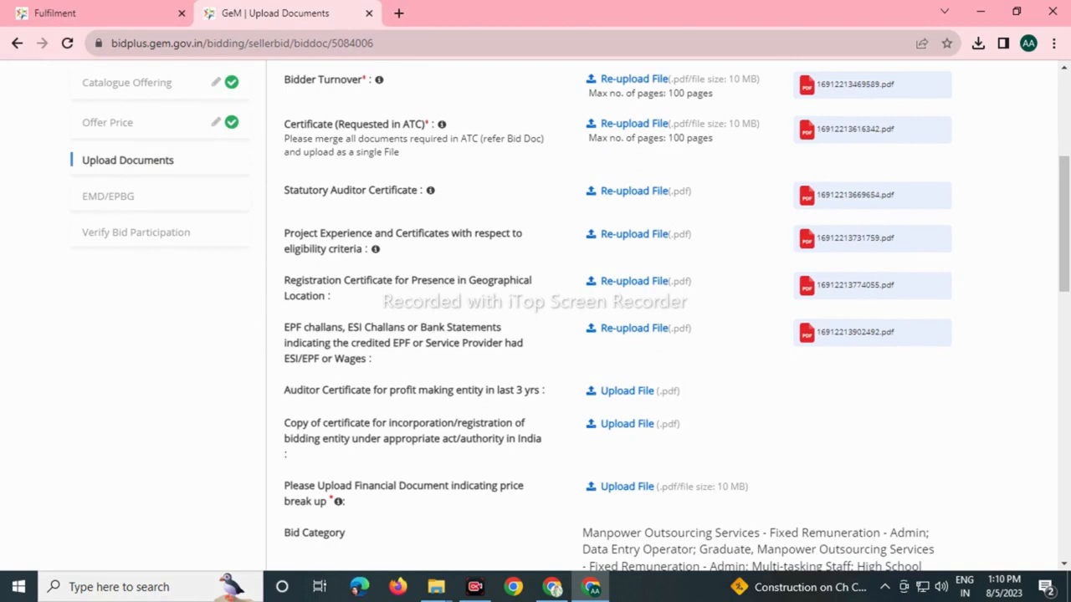
click(627, 391)
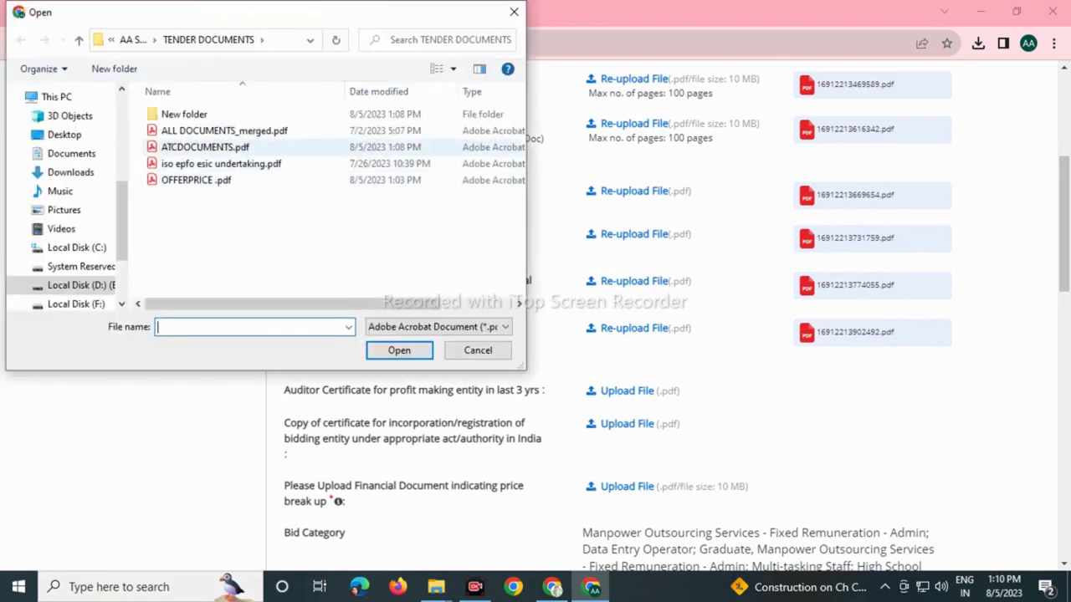
click(224, 130)
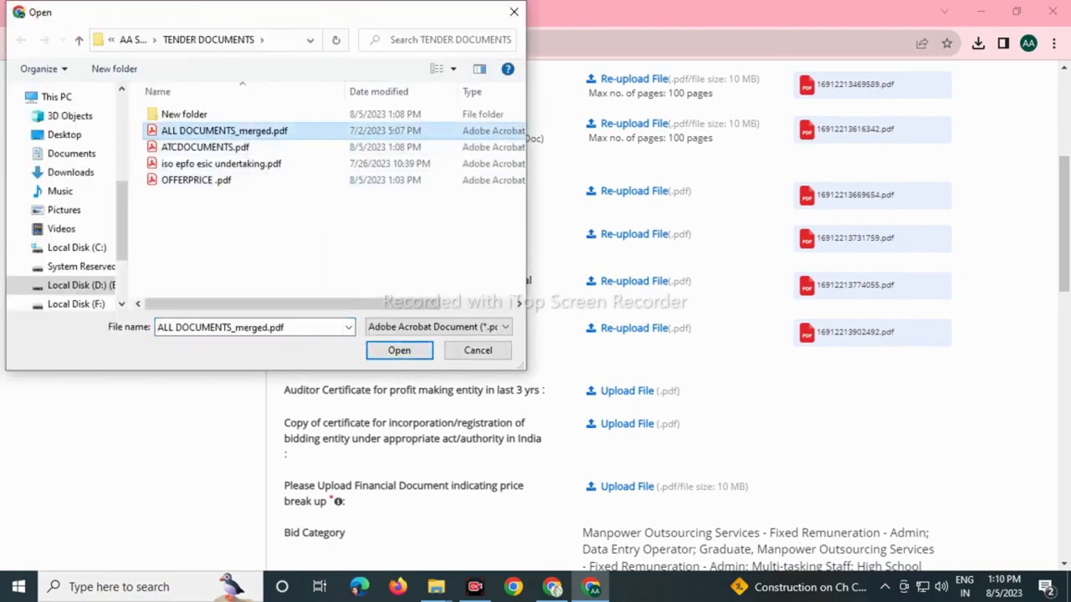
click(399, 350)
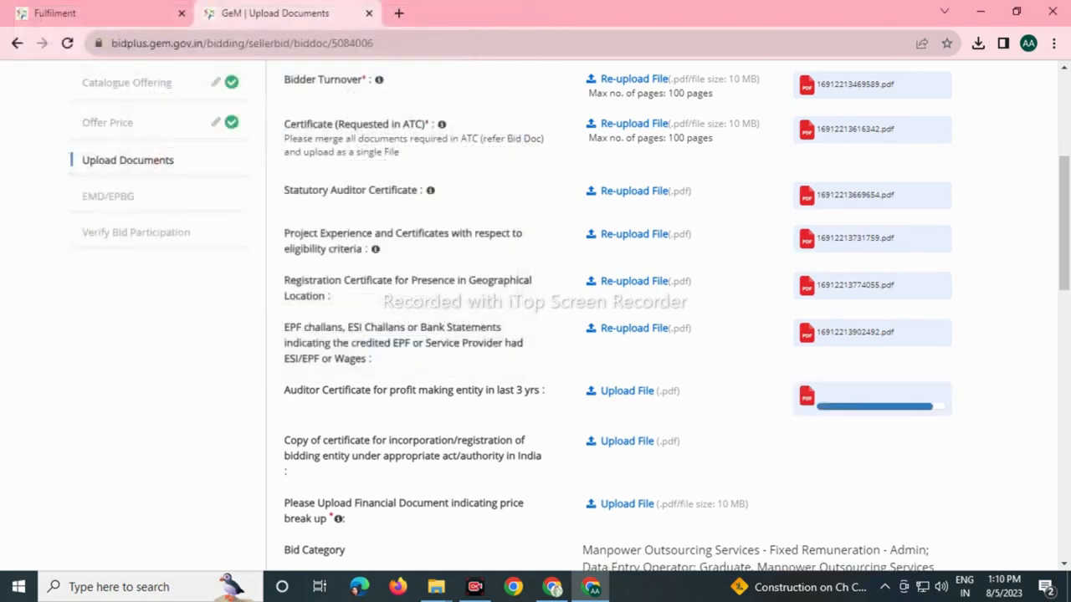
Attach ALL DOCUMENTS_merged.pdf as the incorporation certificate, replacing the undertaking file.
click(626, 433)
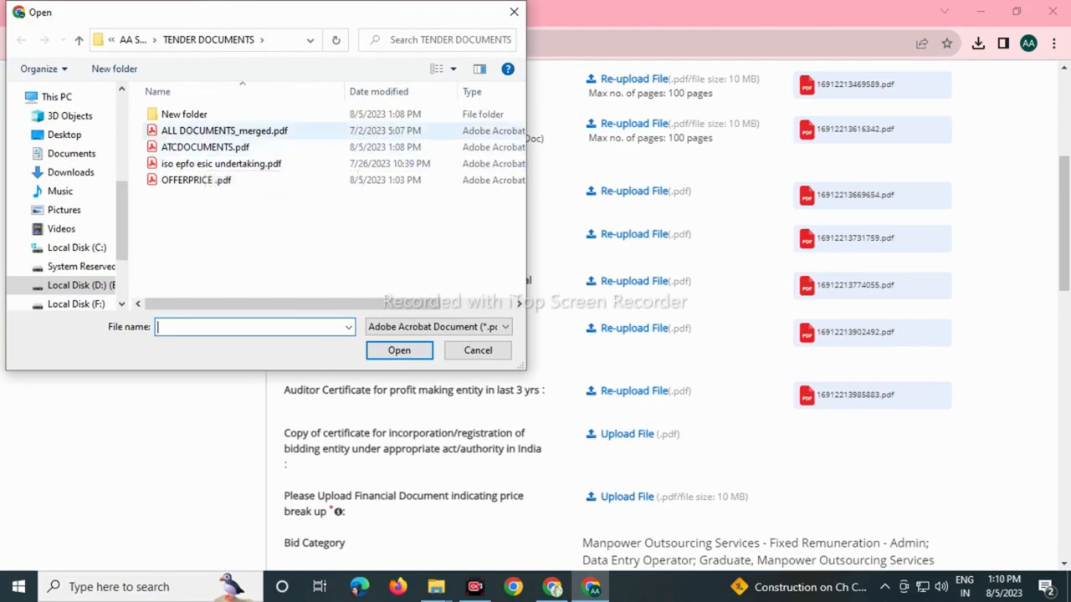
click(219, 130)
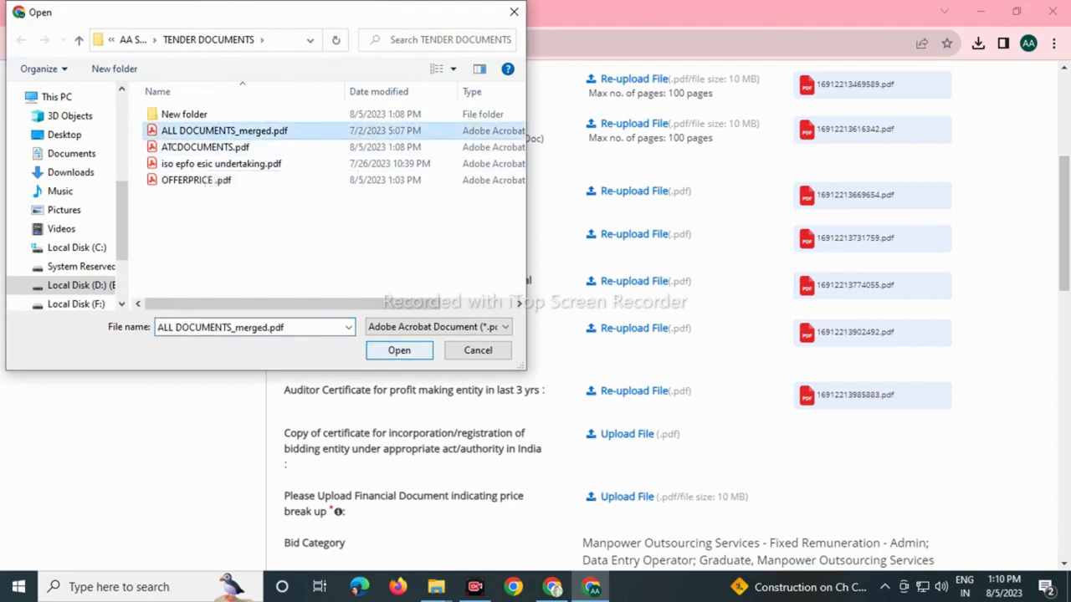
click(220, 163)
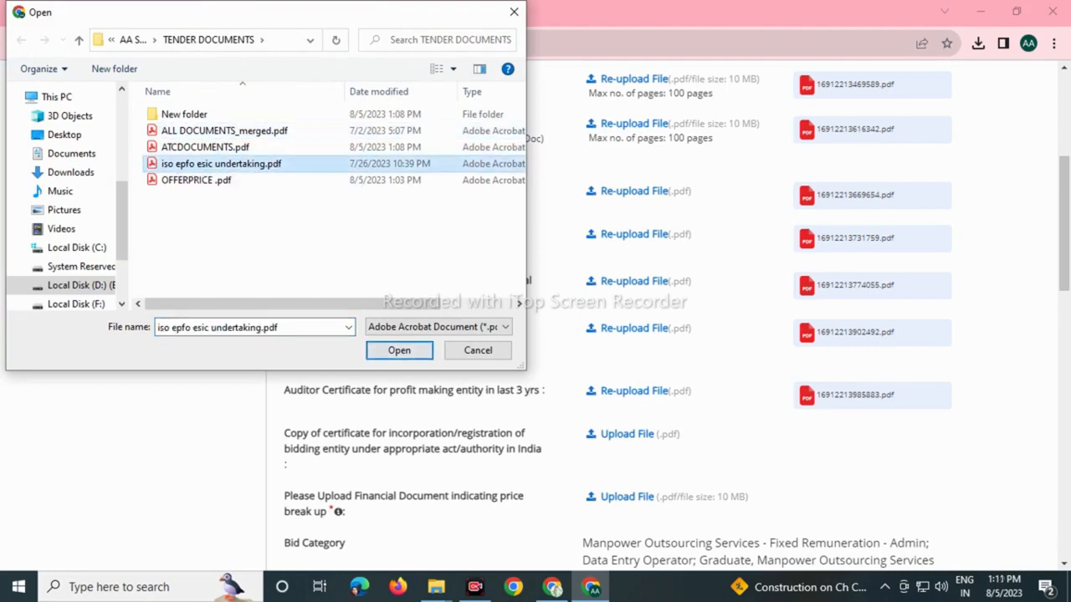
key(Return)
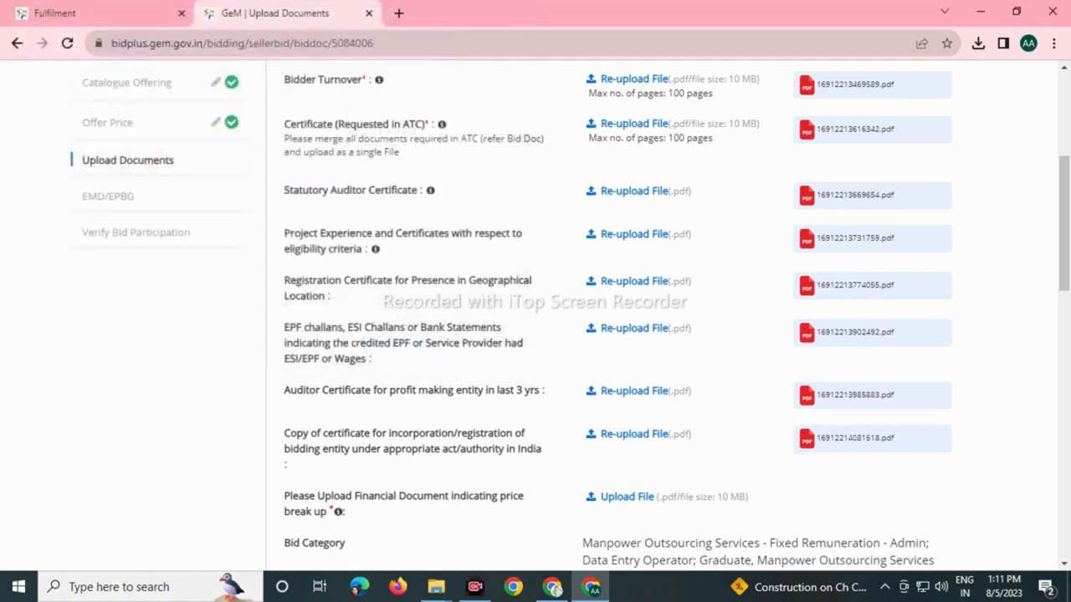
click(626, 496)
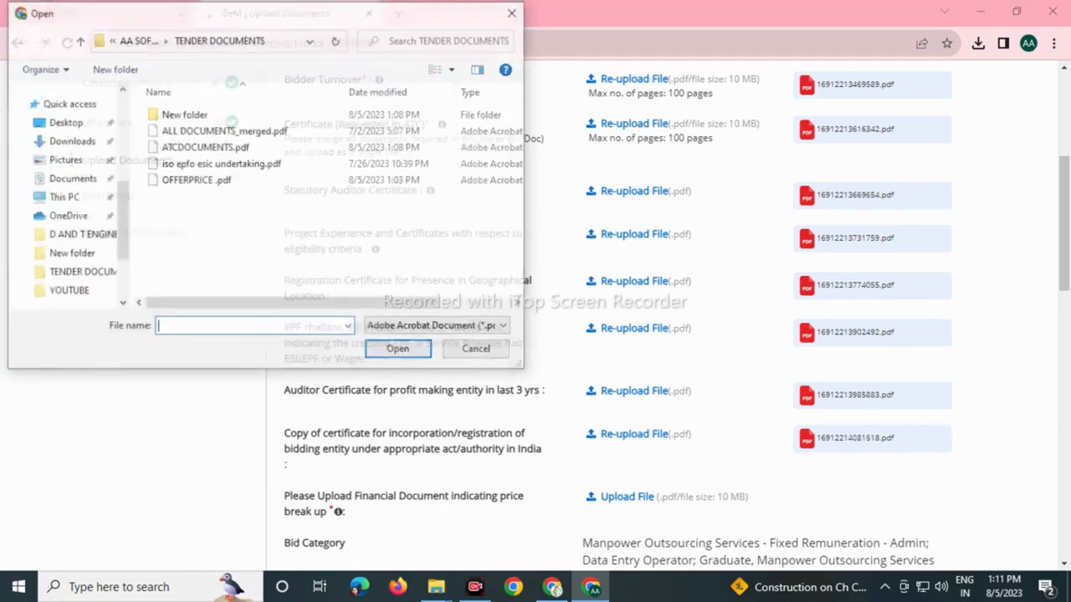
click(224, 131)
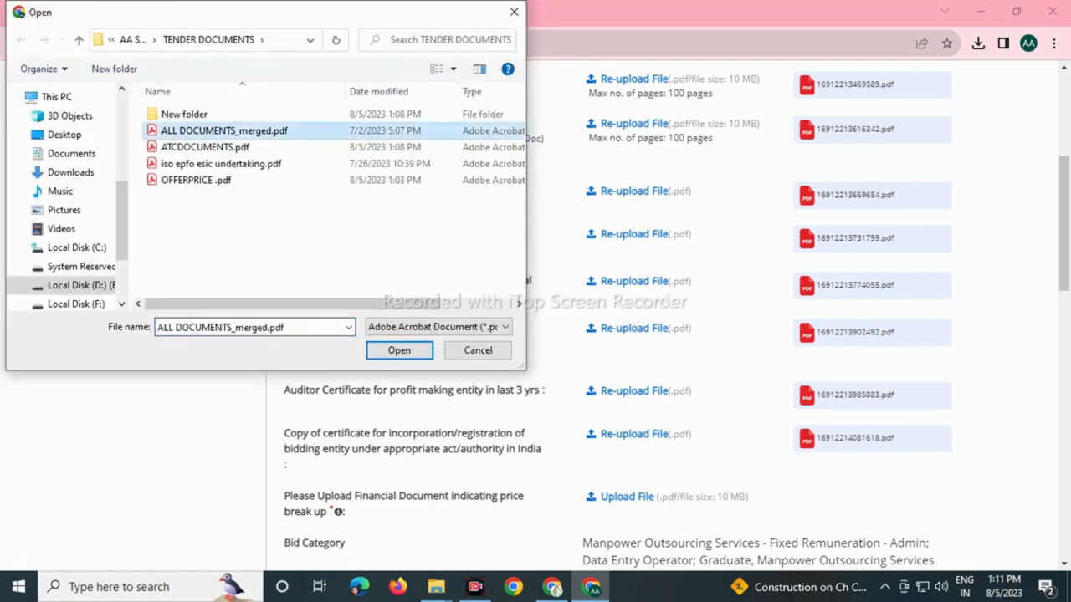
key(Return)
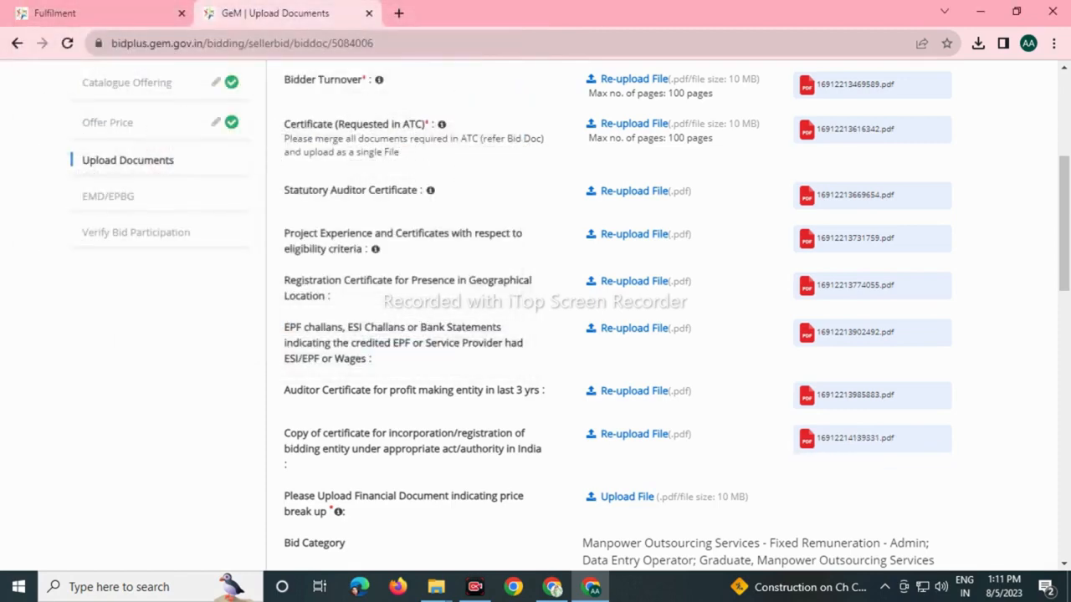
Upload iso epfo esic undertaking.pdf, OFFERPRICE .pdf as price break-up, and answer Yes for MII.
click(634, 328)
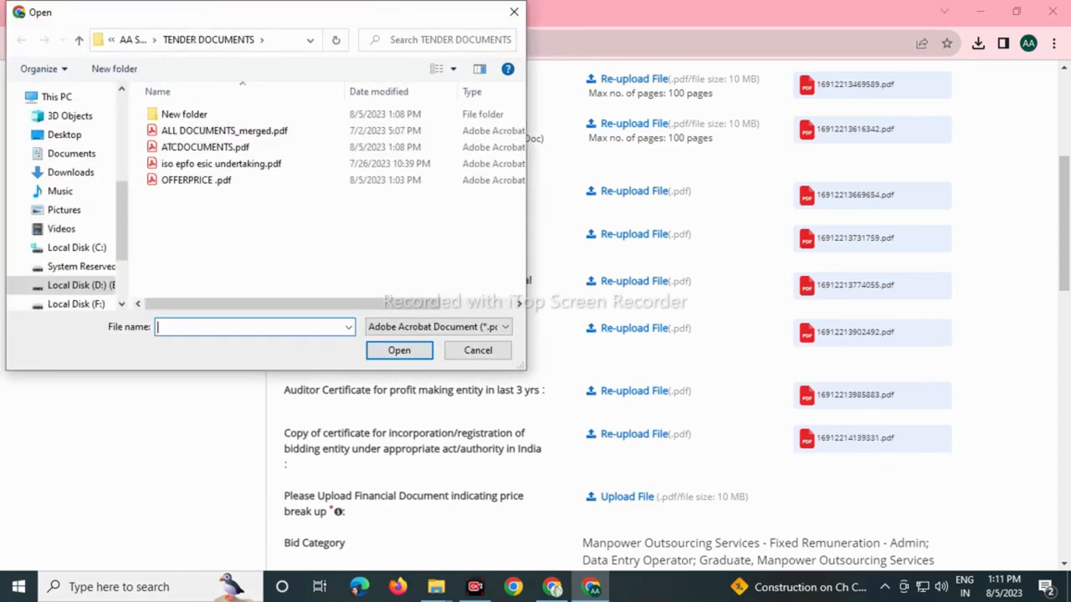
click(221, 163)
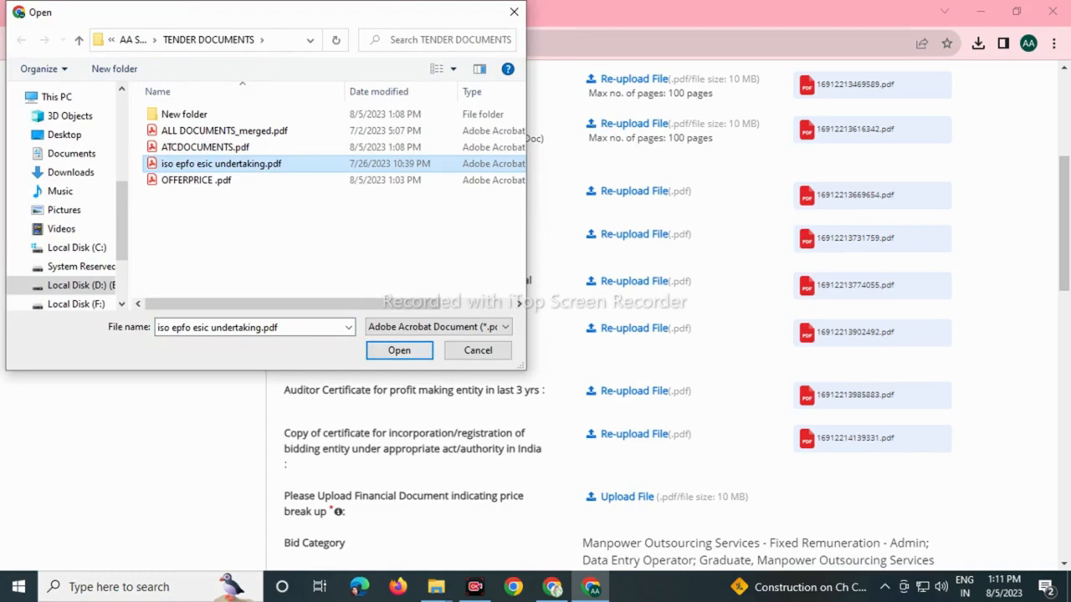
key(Return)
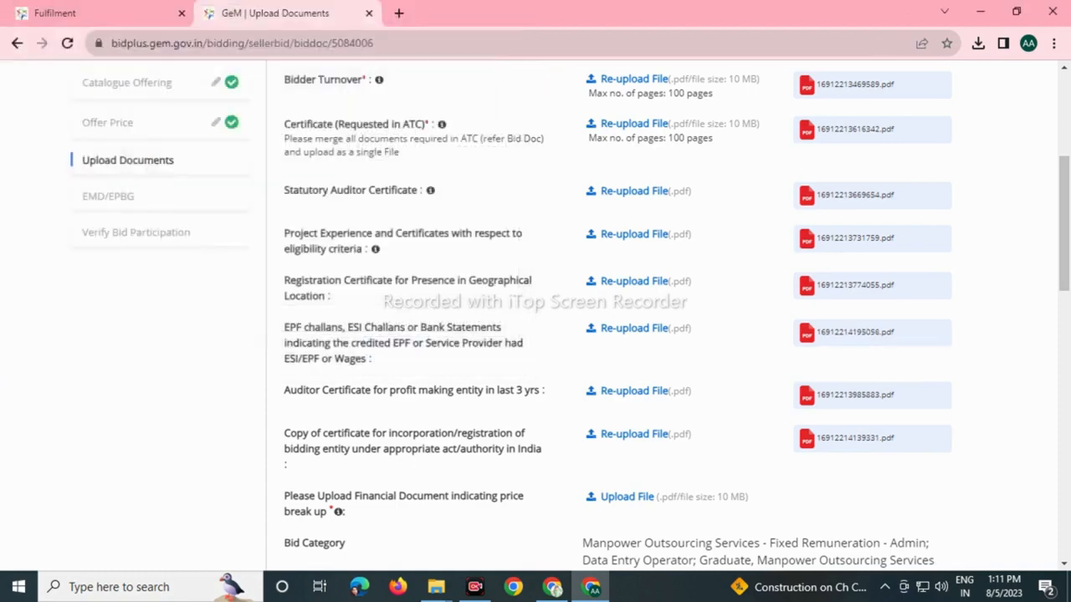
scroll(617, 318, down, 3)
click(627, 261)
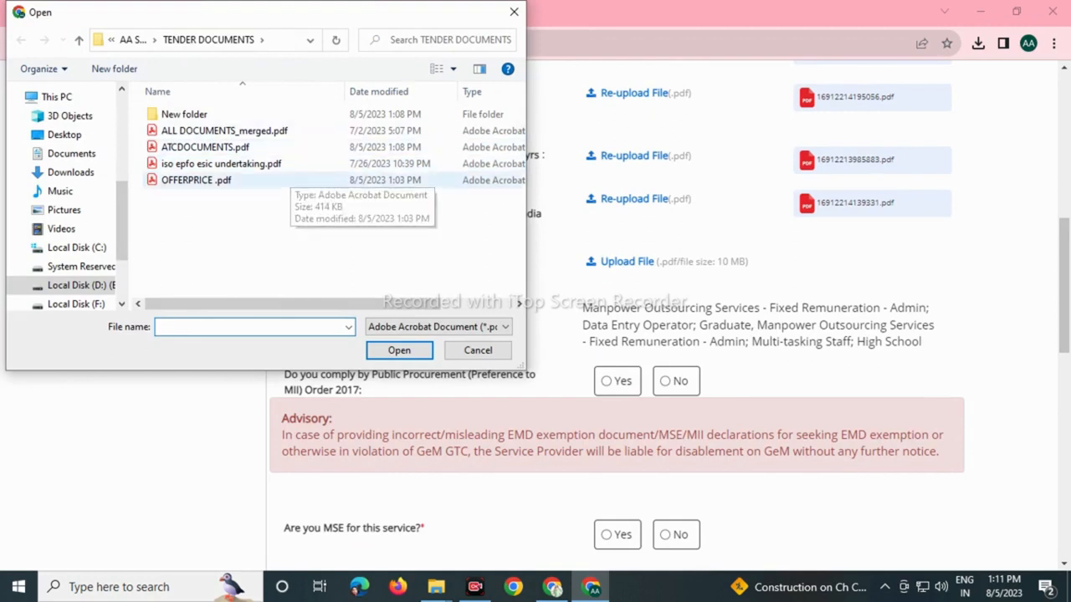
click(195, 180)
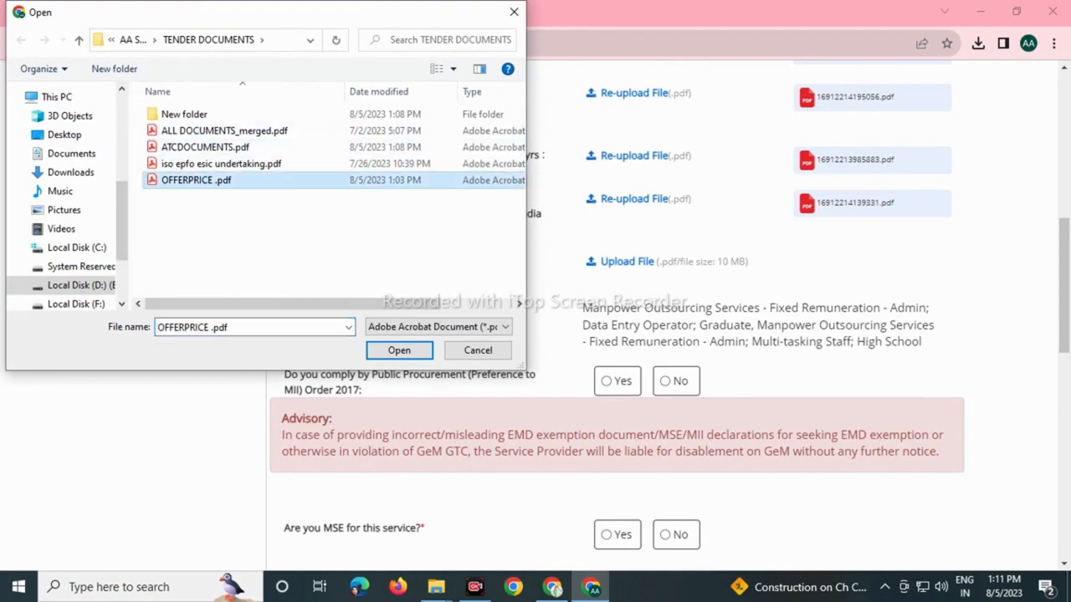
key(Return)
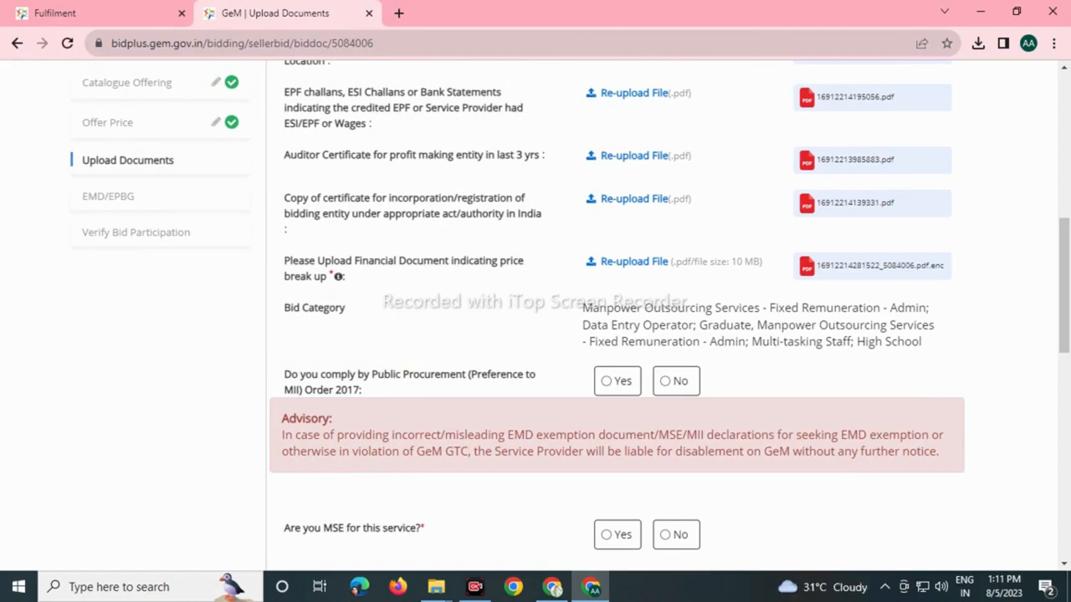
click(606, 380)
Declare the firm an MSE with ALL DOCUMENTS_merged.pdf as the category certificate.
scroll(619, 318, down, 5)
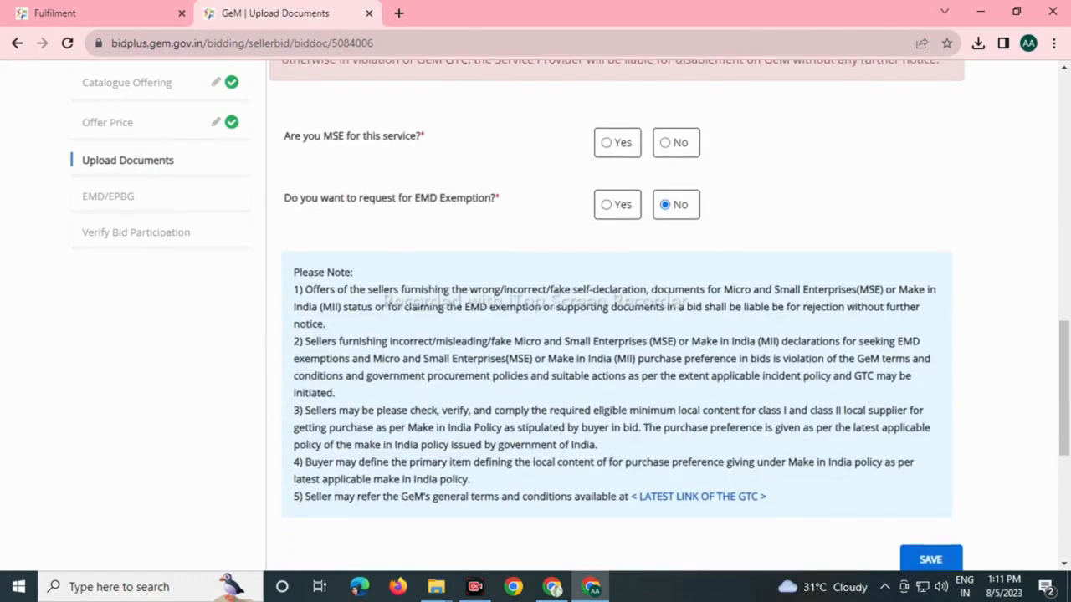
click(606, 142)
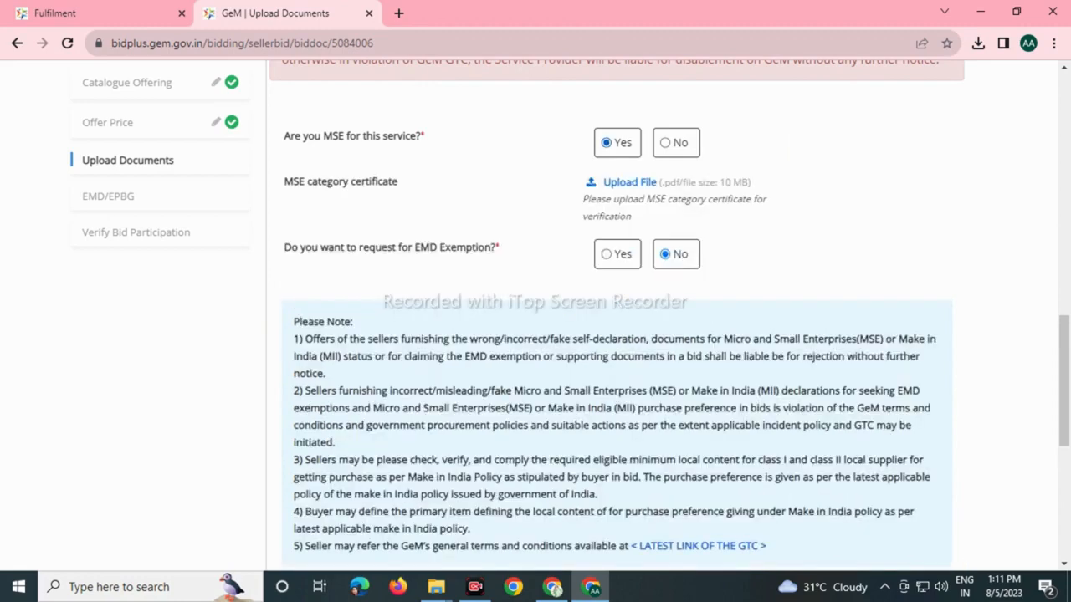
click(629, 182)
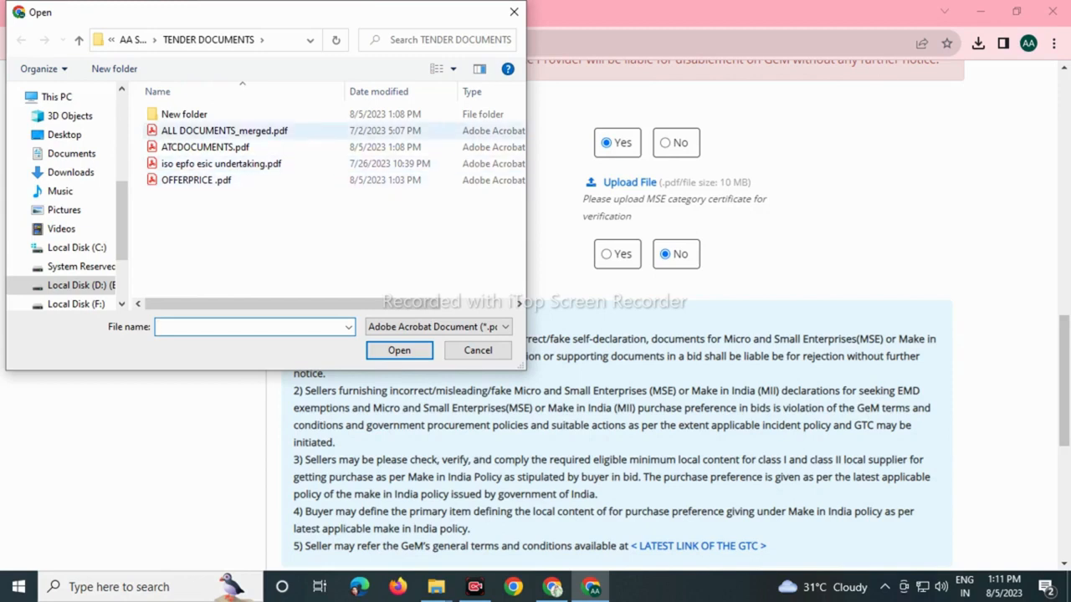
click(224, 130)
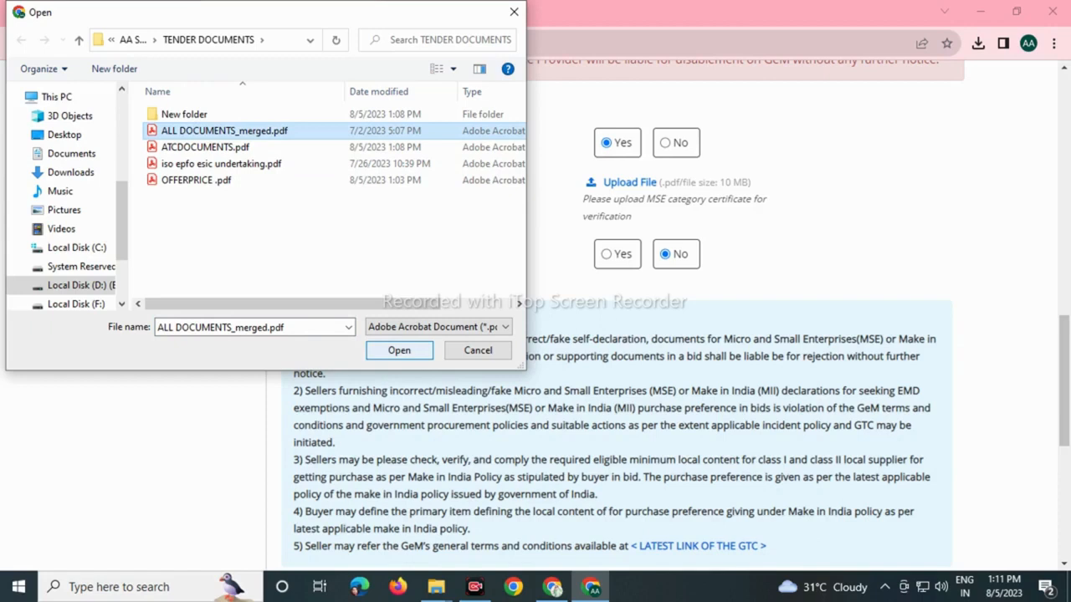
click(399, 349)
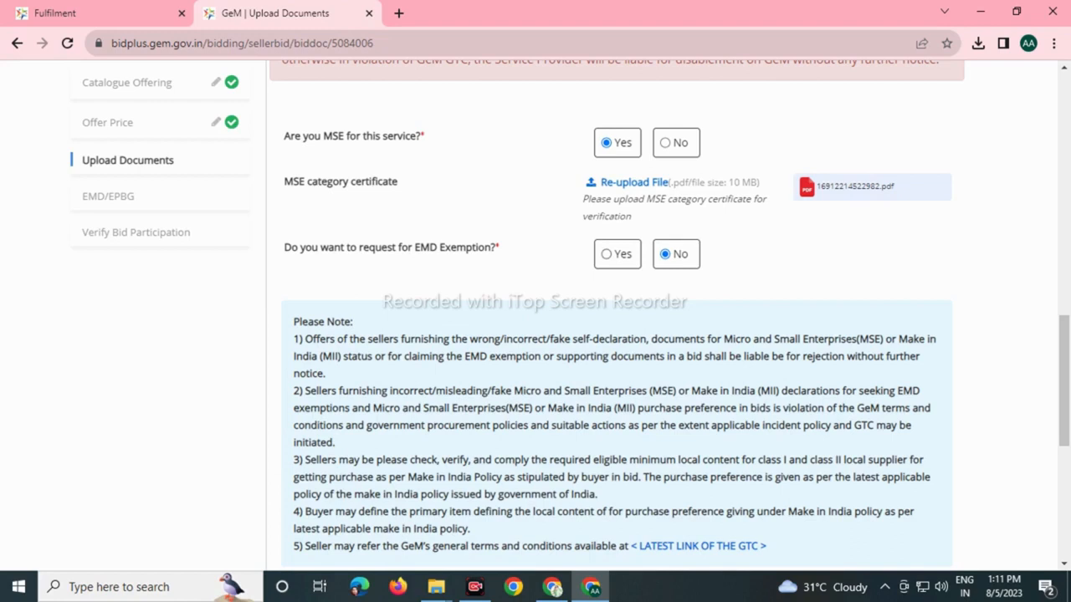
Set EMD exemption as Registered with designated Agency / Authority, attaching ALL DOCUMENTS_merged.pdf.
click(607, 253)
click(760, 297)
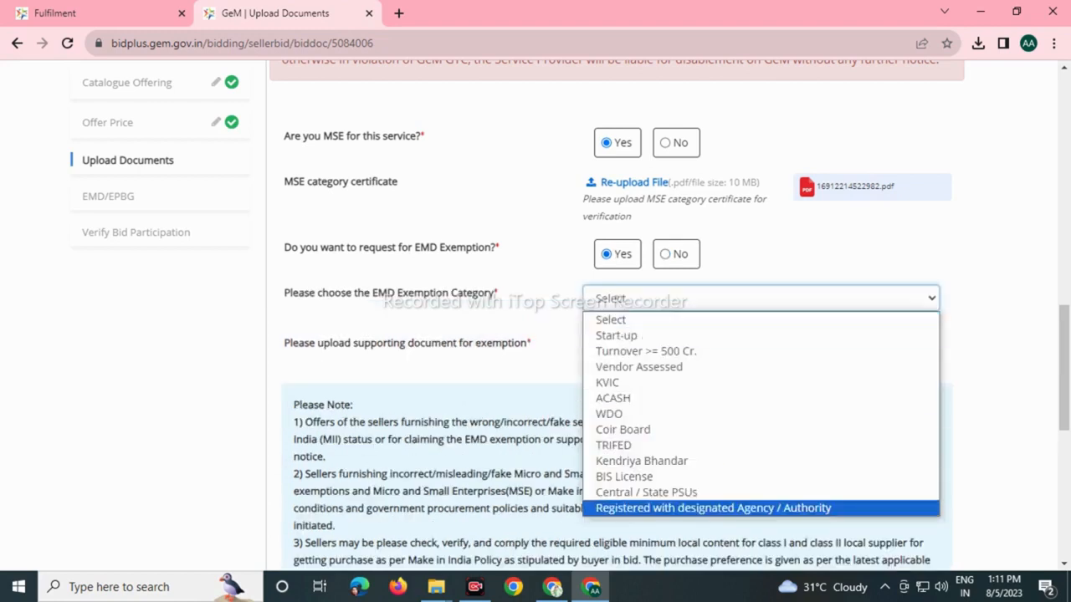
key(Return)
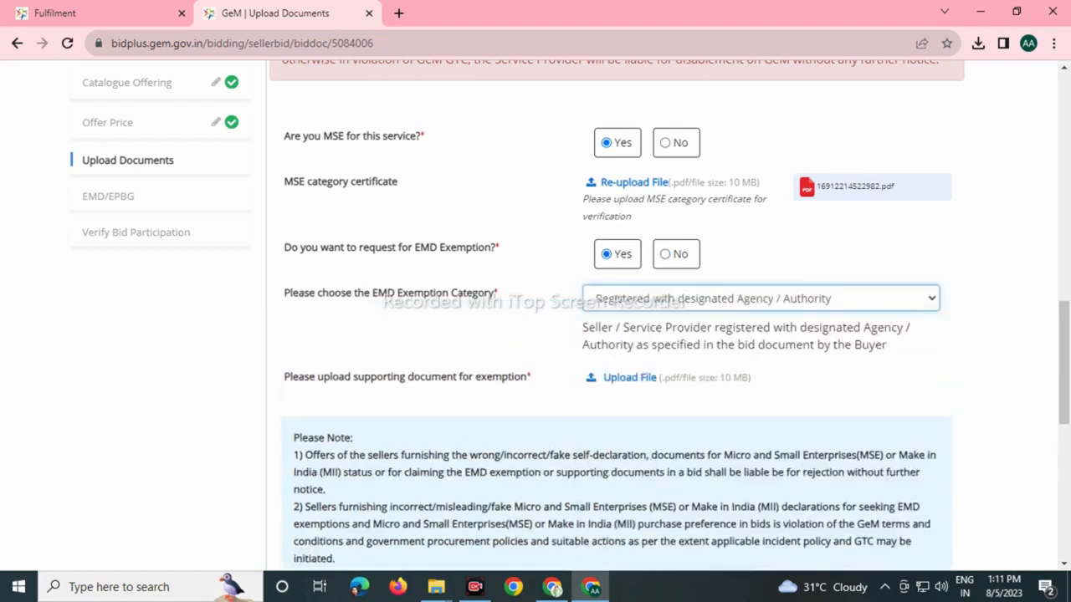
key(Tab)
key(Return)
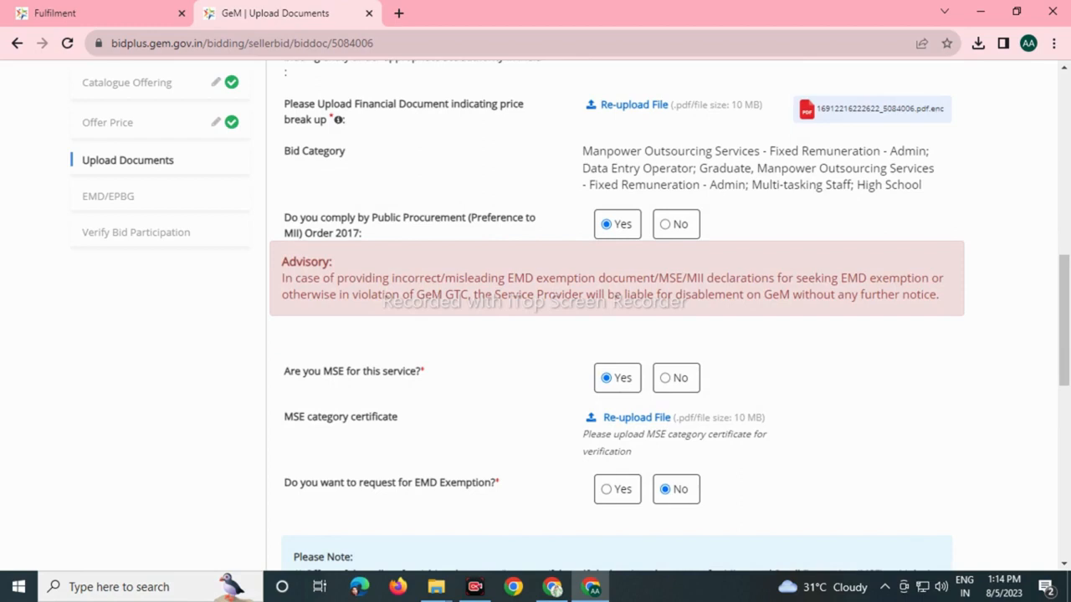
scroll(611, 318, down, 1)
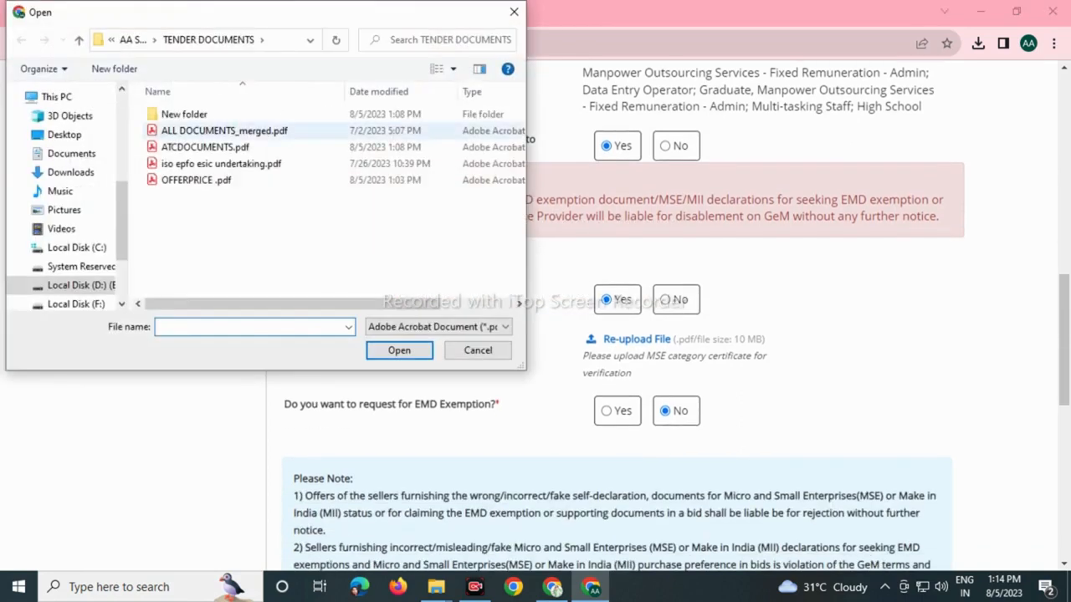
click(224, 131)
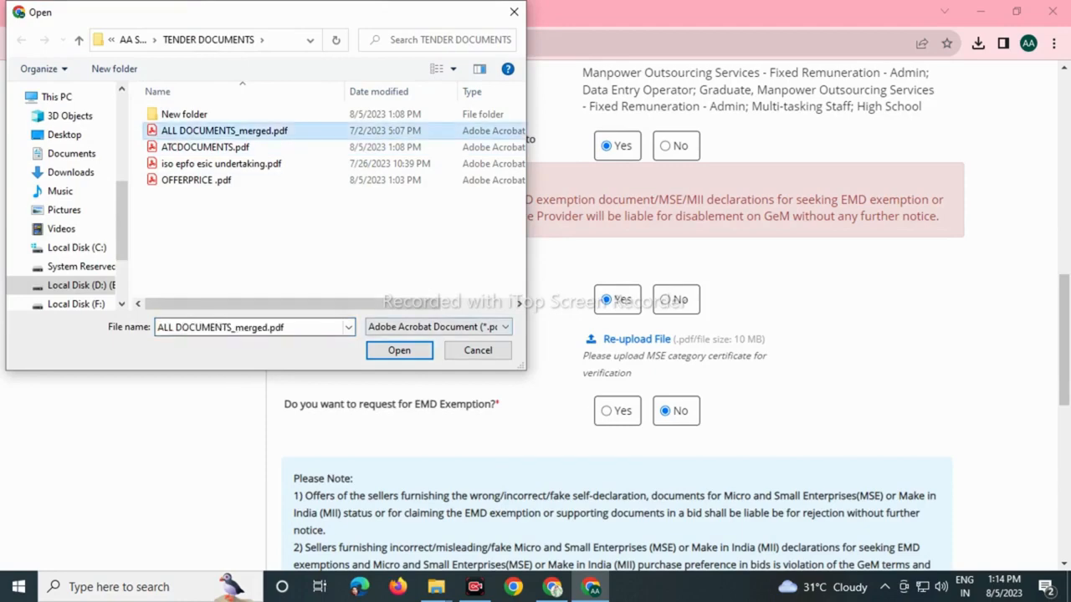
click(399, 349)
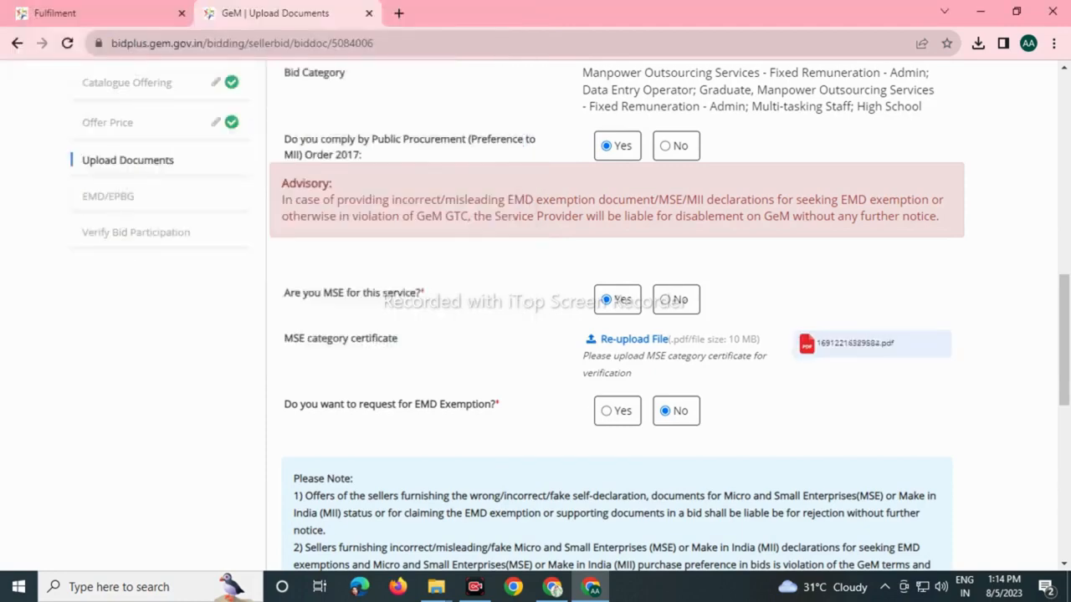
scroll(611, 334, down, 3)
scroll(666, 315, down, 4)
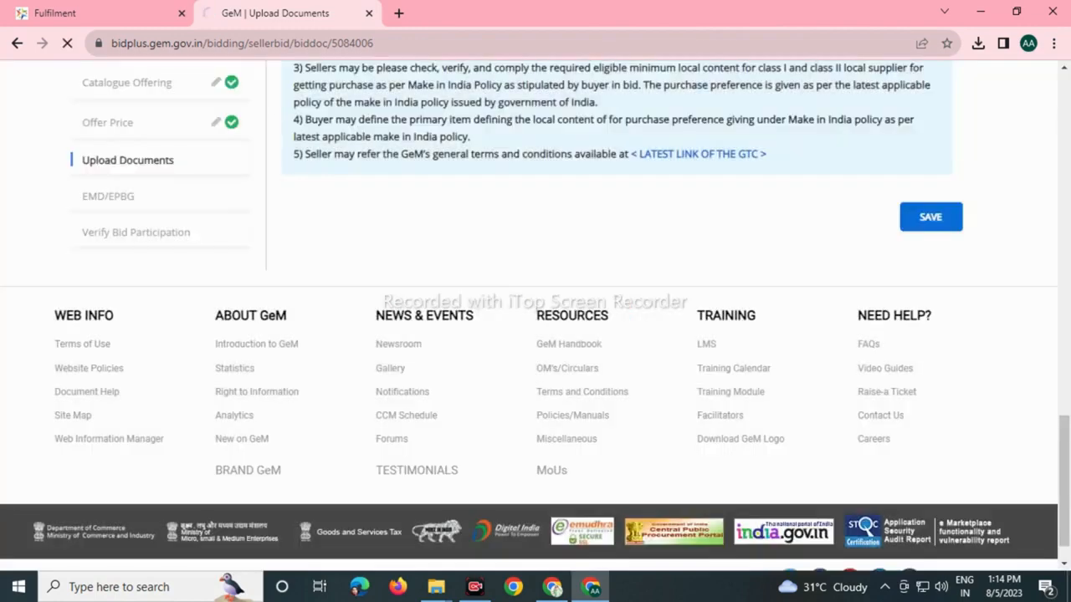
Save the EMD/EPBG step, accept the Terms & Conditions, and request mobile OTP verification.
scroll(536, 323, down, 3)
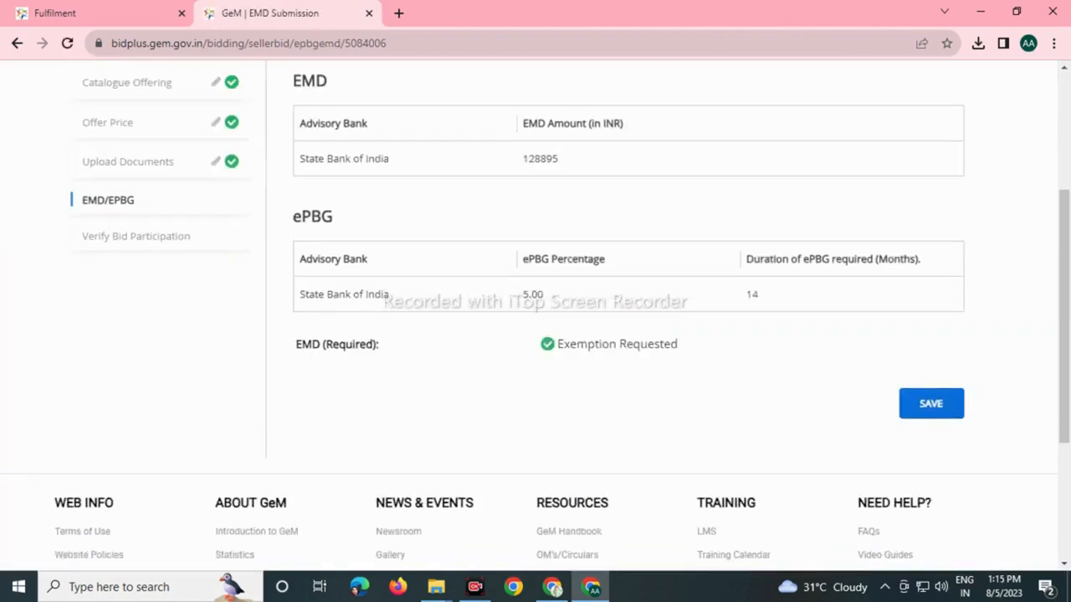
click(930, 403)
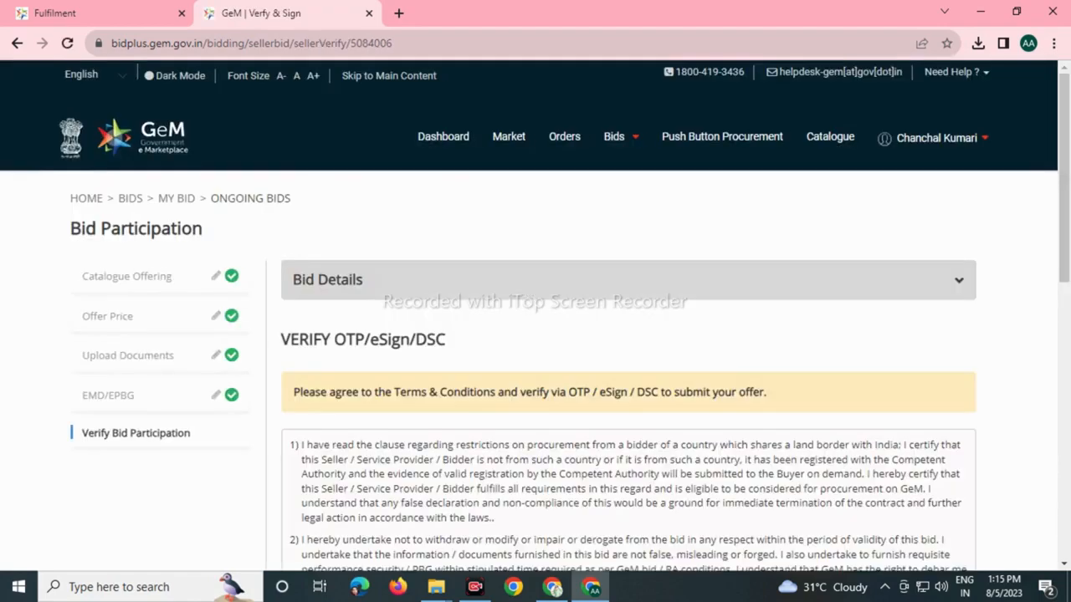
scroll(536, 323, down, 4)
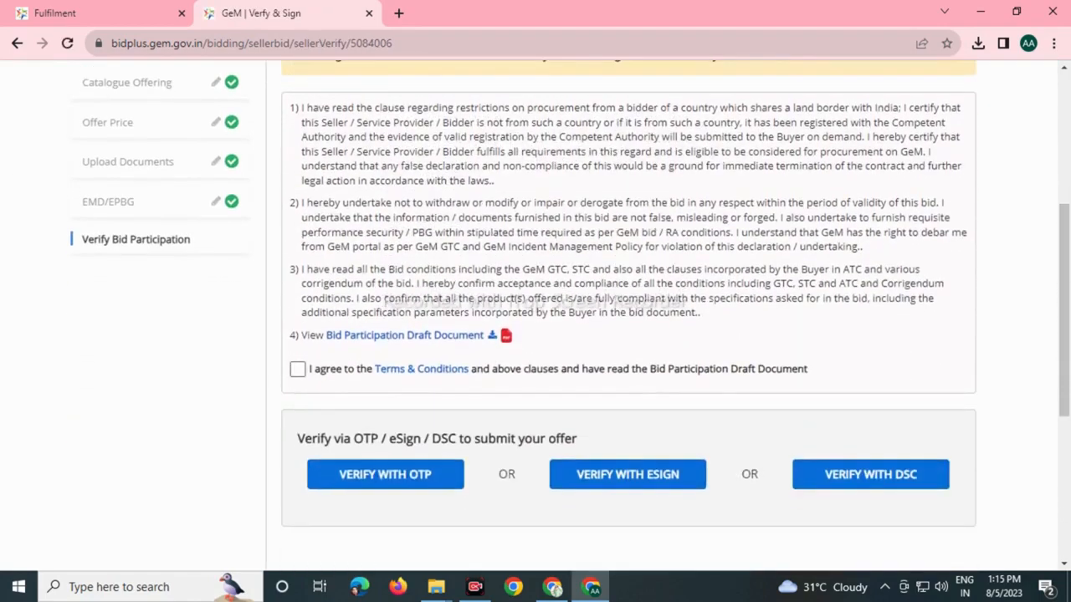
click(296, 369)
click(385, 475)
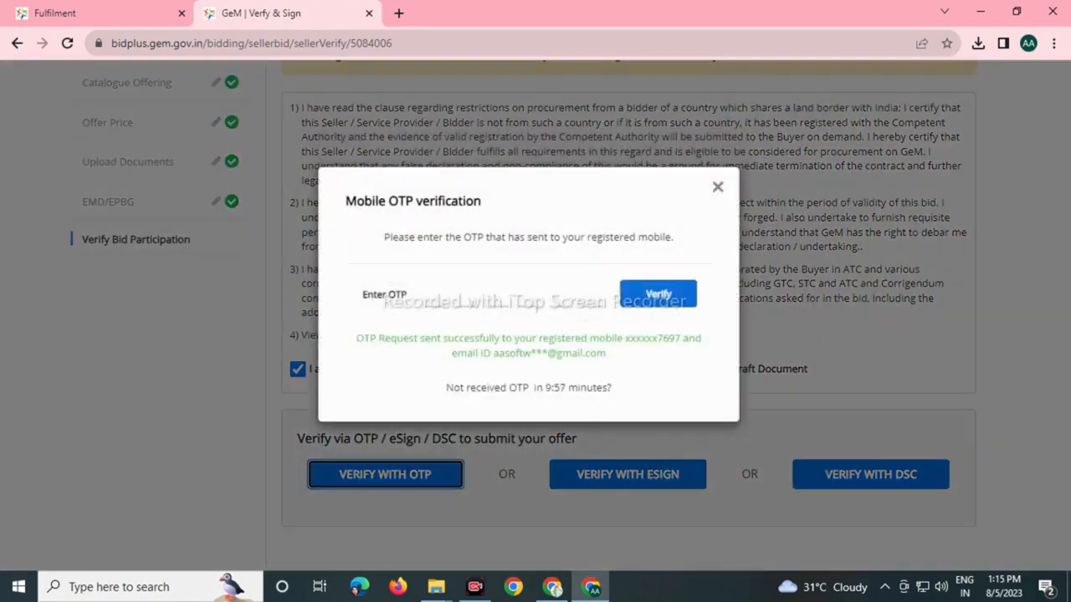
Fetch the OTP from the mailbox in a new tab and submit it to confirm participation.
key(ctrl+t)
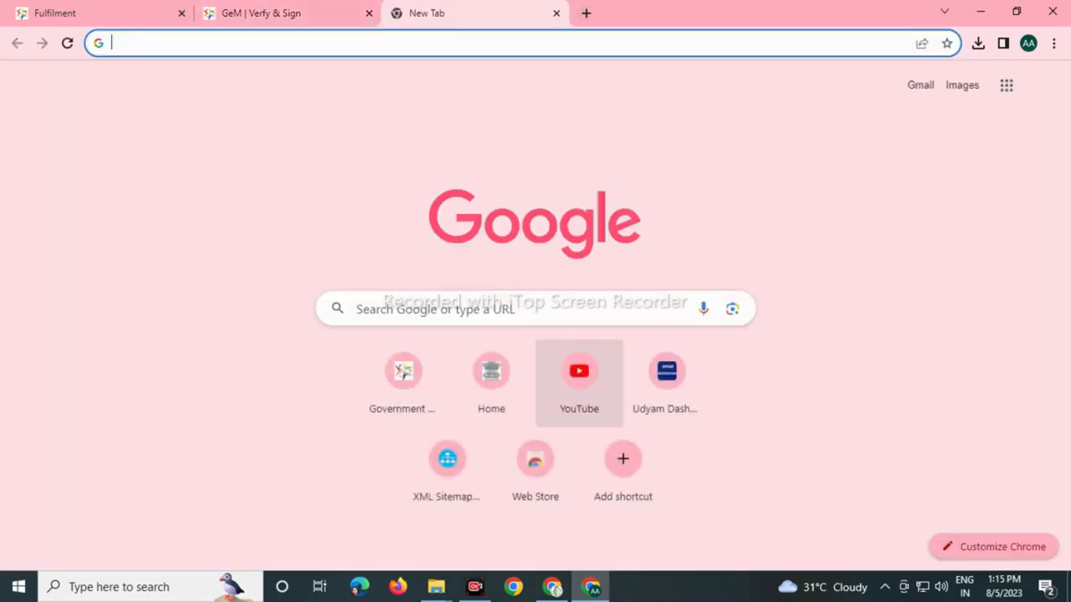
click(920, 84)
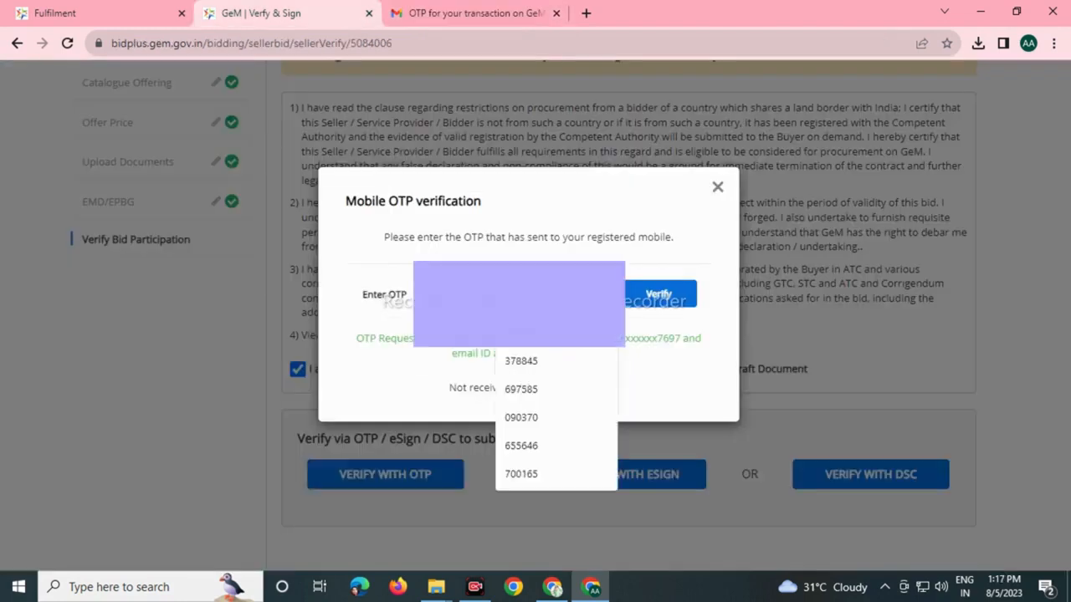
key(Escape)
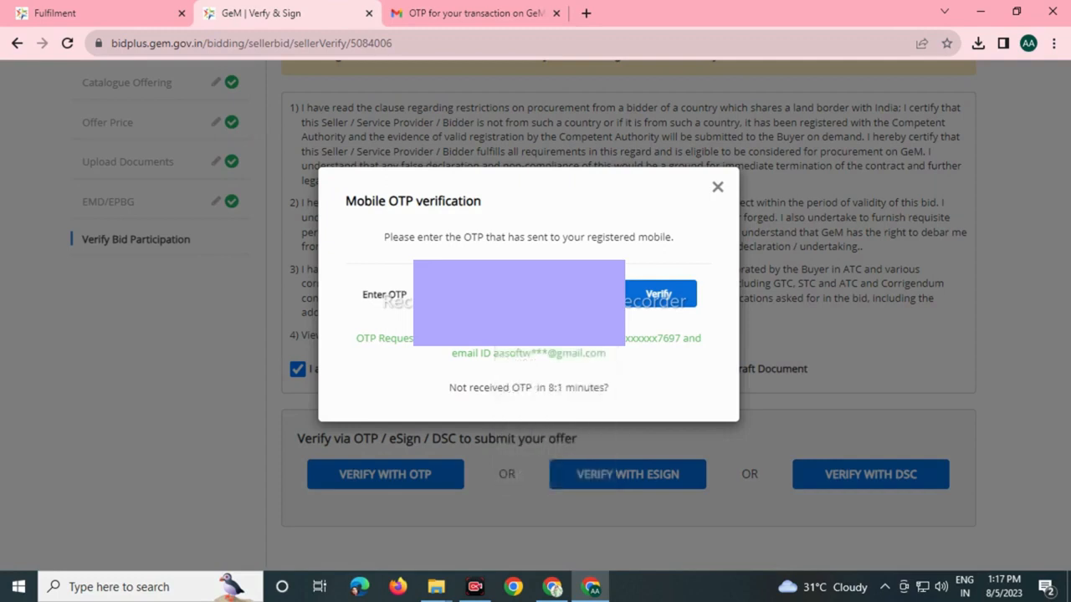
key(Return)
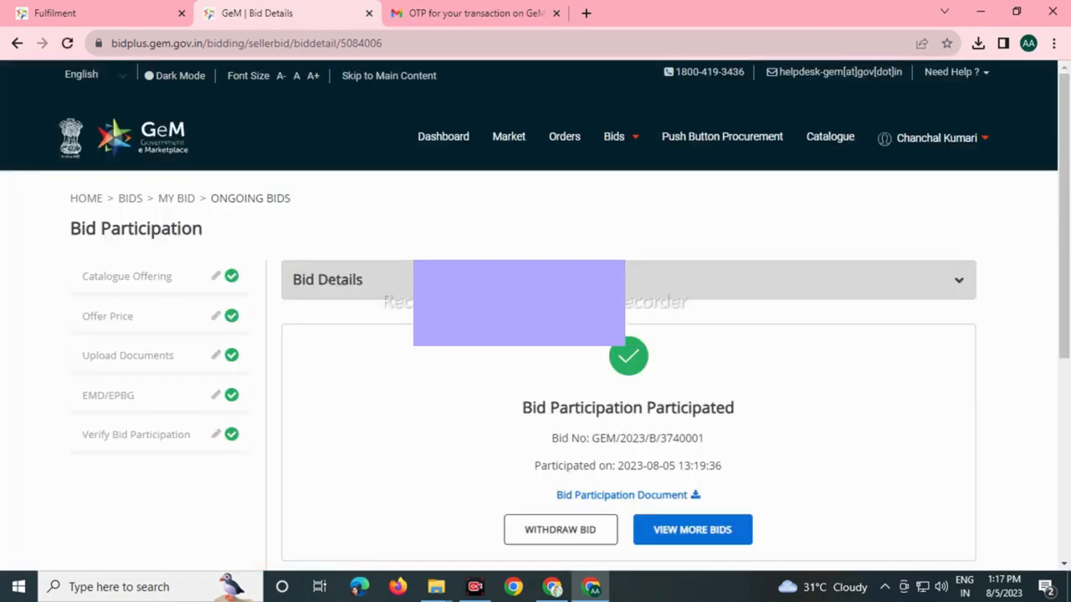
scroll(536, 335, down, 1)
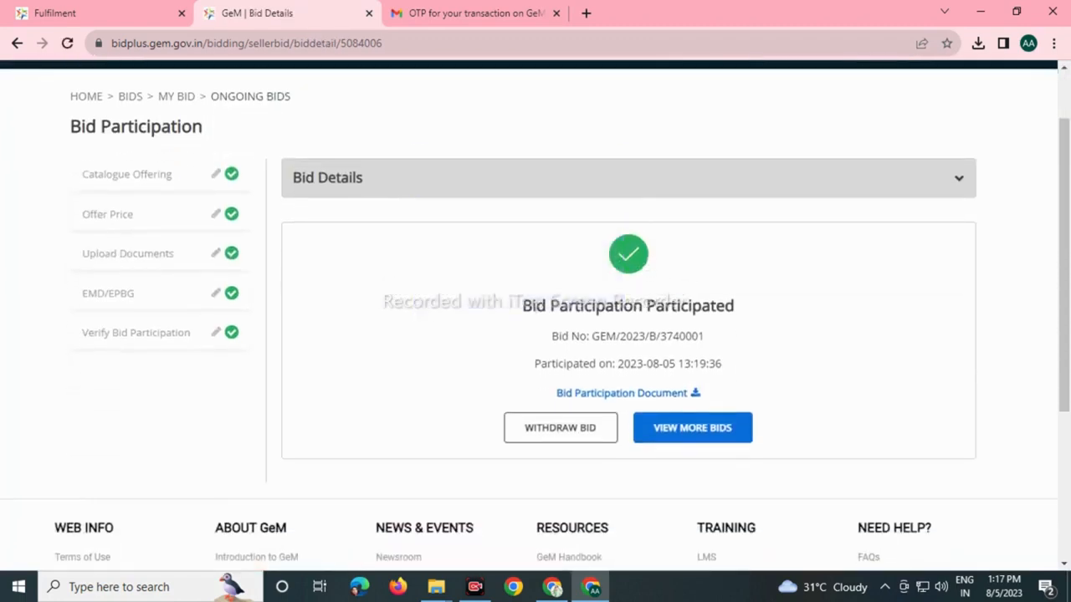